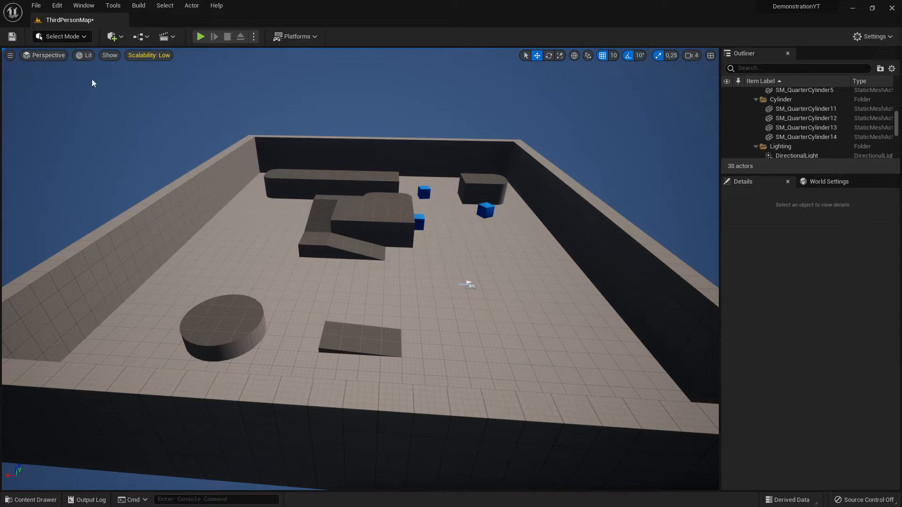
# - Turn on the viewport's Show Stats option, check the Stat command categories, and turn Show Stats off again
pyautogui.click(11, 56)
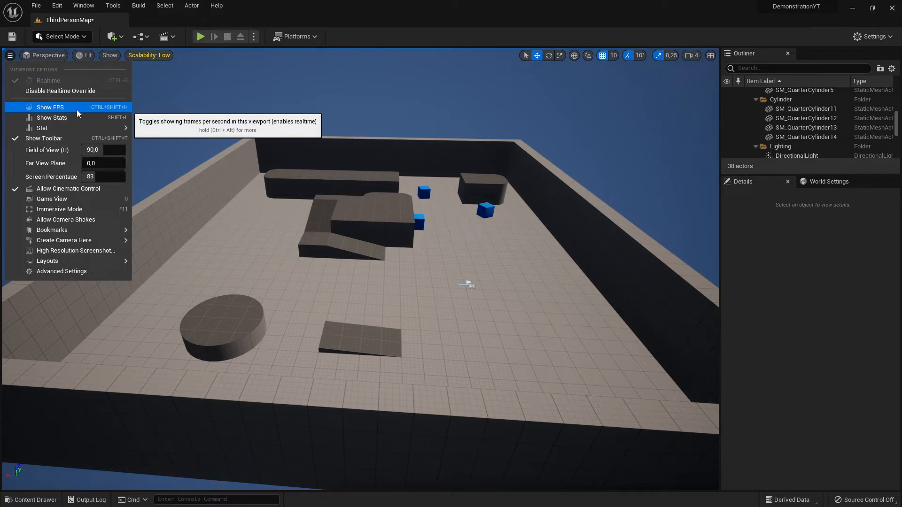
pyautogui.click(69, 118)
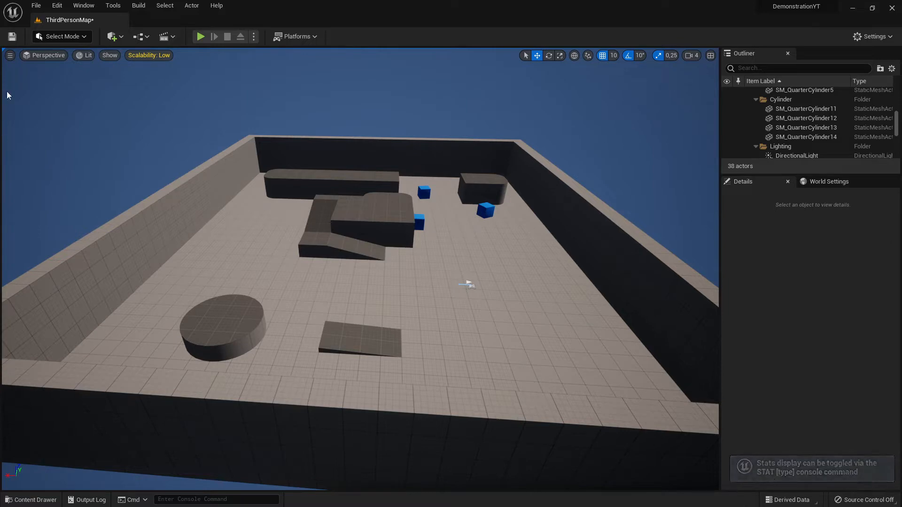
pyautogui.click(10, 55)
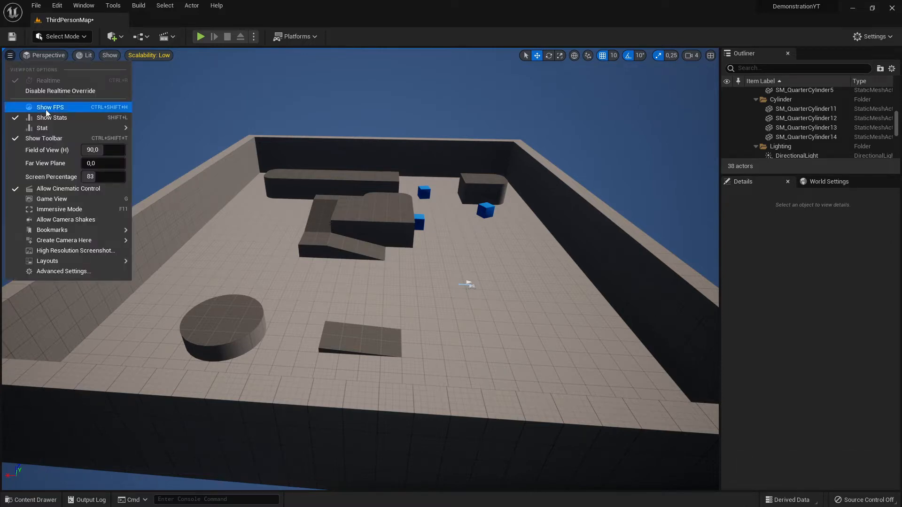
pyautogui.moveTo(61, 131)
pyautogui.moveTo(158, 134)
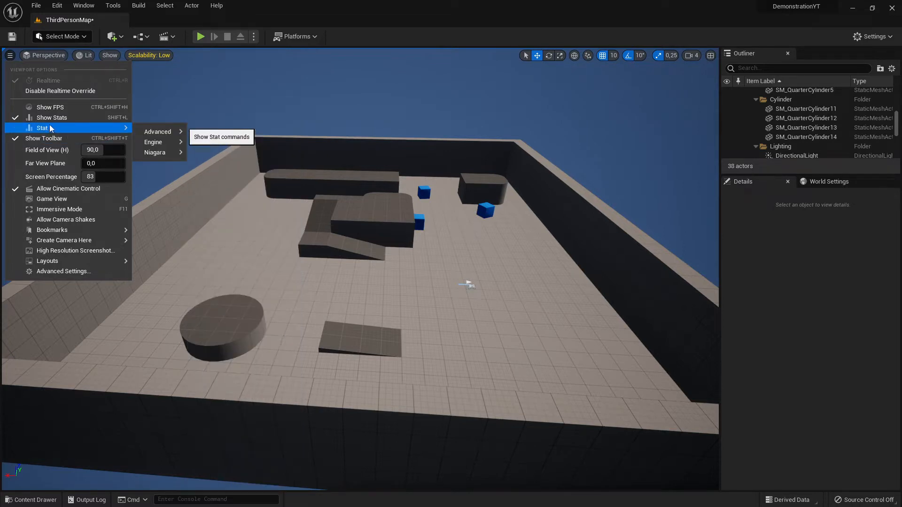
pyautogui.click(26, 120)
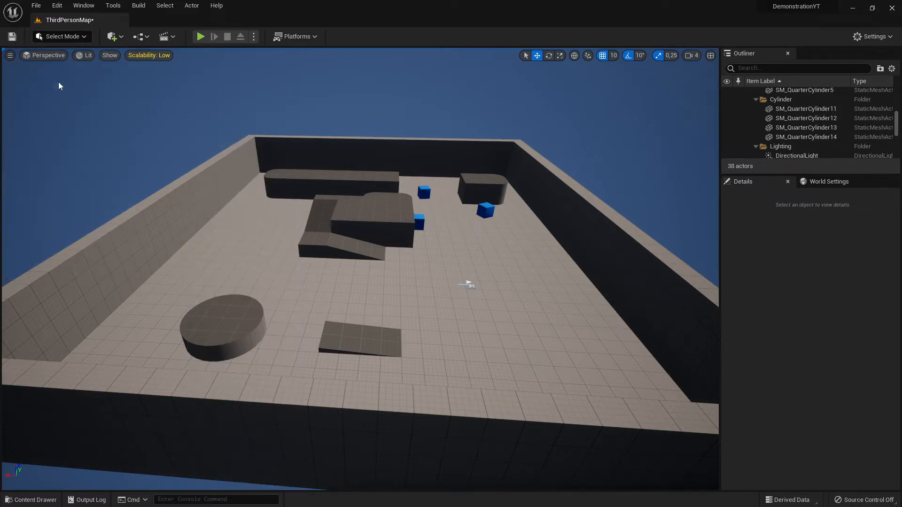
pyautogui.click(10, 56)
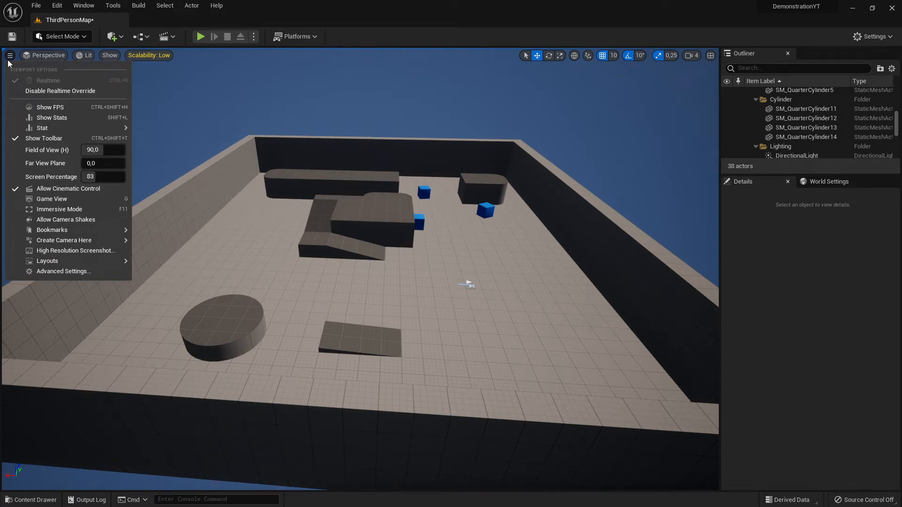
pyautogui.moveTo(78, 241)
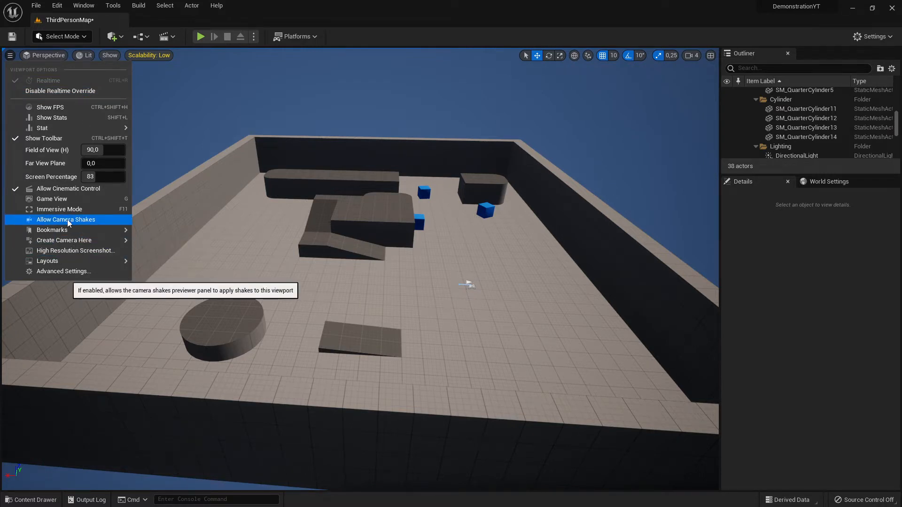
pyautogui.click(45, 55)
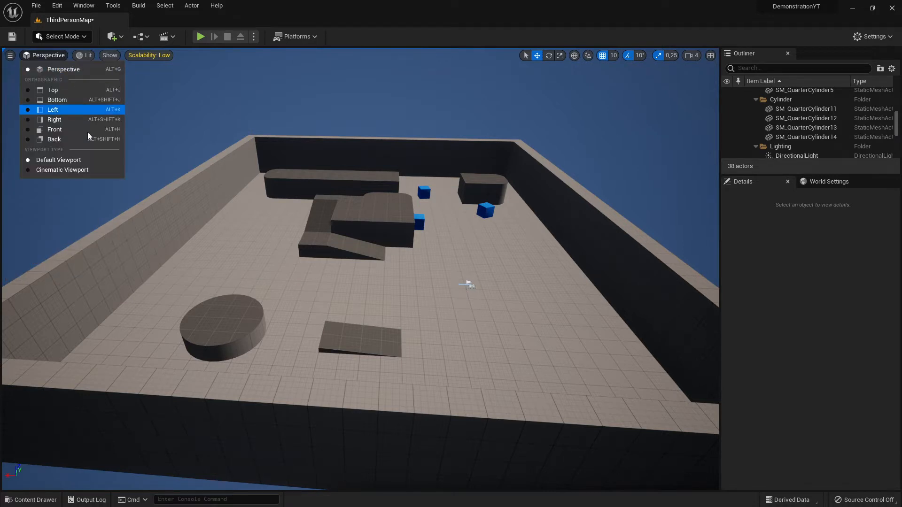
pyautogui.click(85, 55)
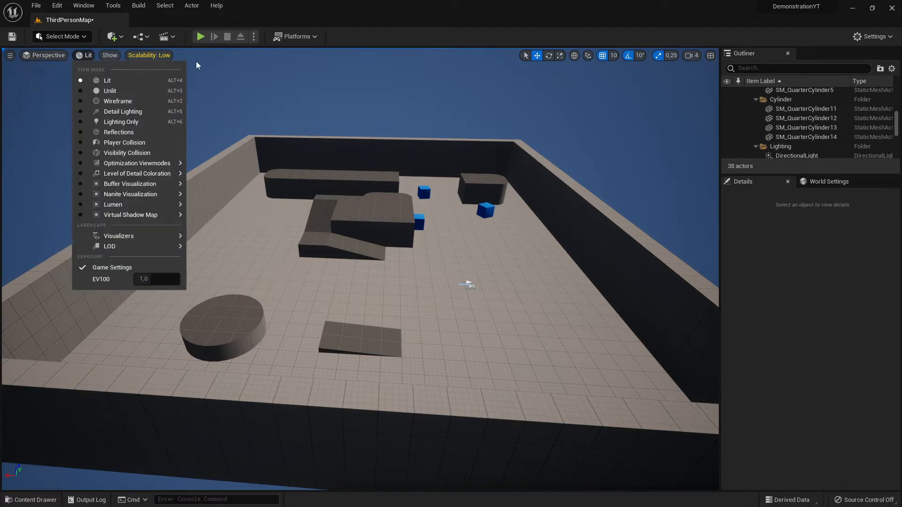
pyautogui.click(44, 55)
pyautogui.click(56, 67)
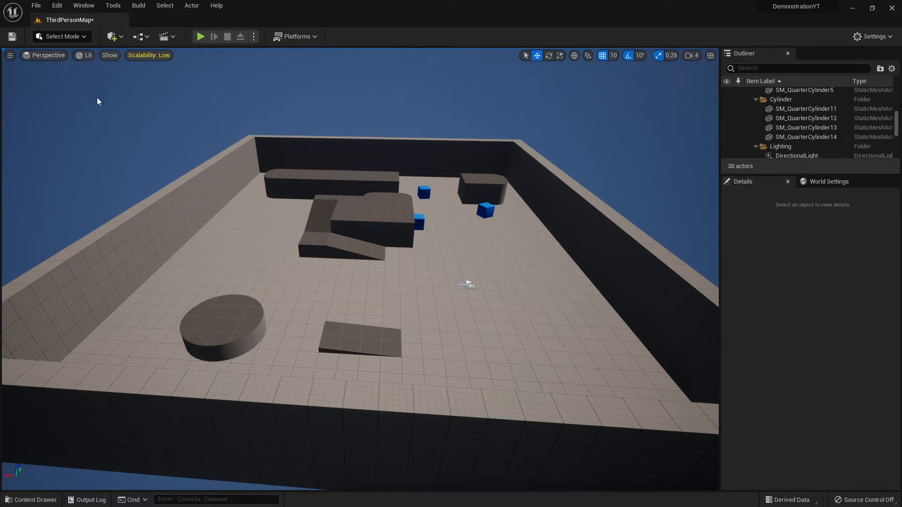
# - Display the whole level in the Top orthographic view
pyautogui.click(47, 56)
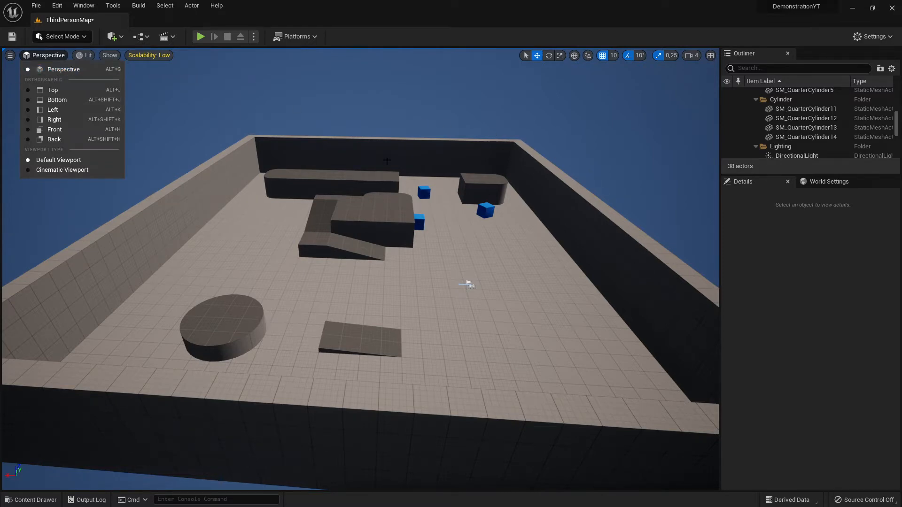
pyautogui.click(66, 95)
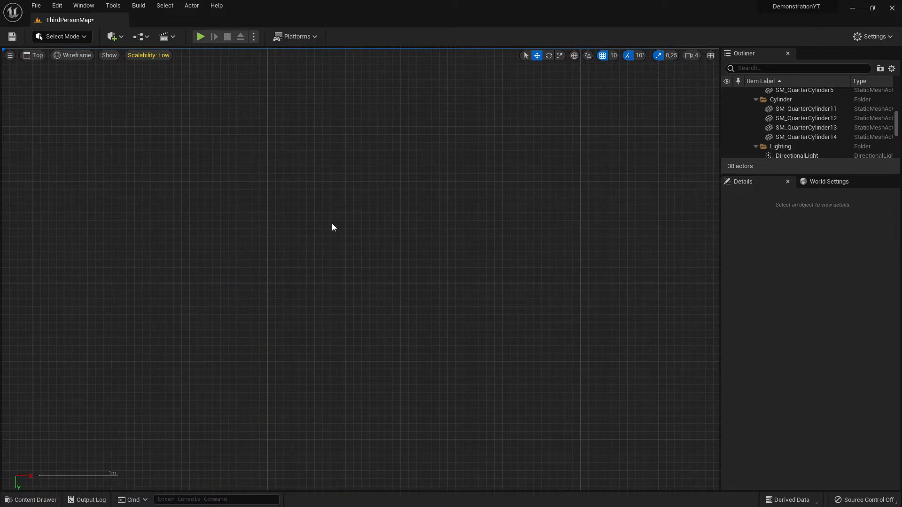
pyautogui.scroll(-10, 328, 238)
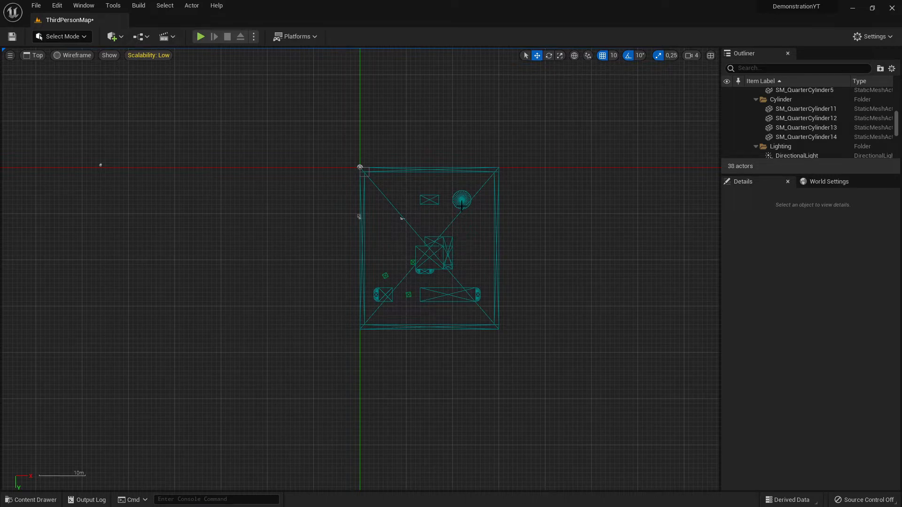
pyautogui.scroll(5, 432, 272)
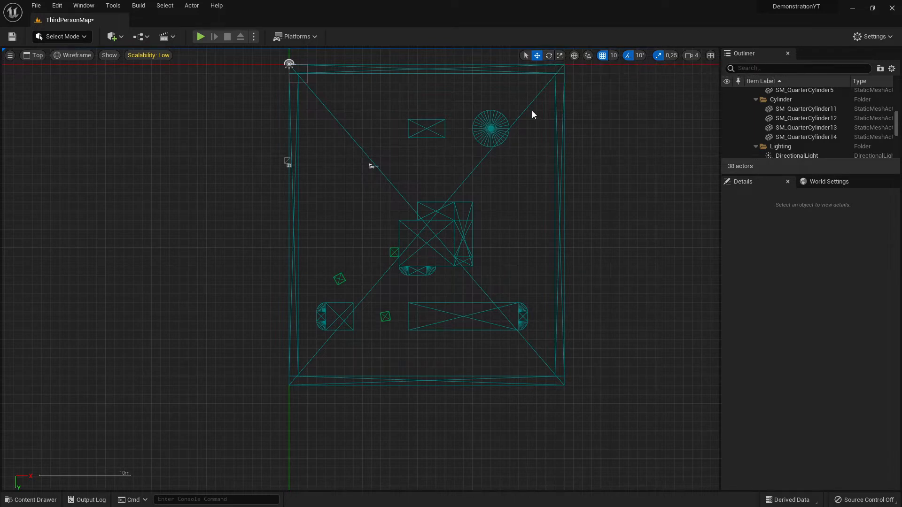
# - Return the viewport from the Top view to the Perspective view
pyautogui.click(33, 57)
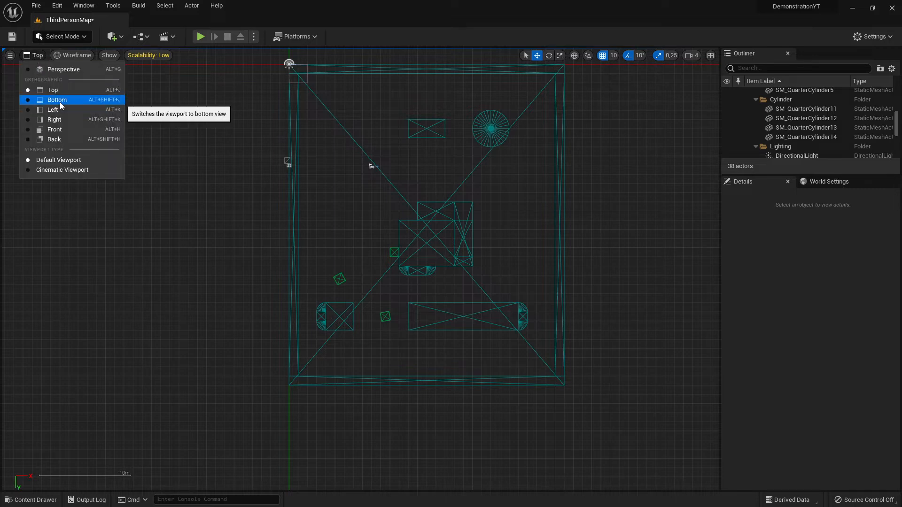
pyautogui.click(226, 103)
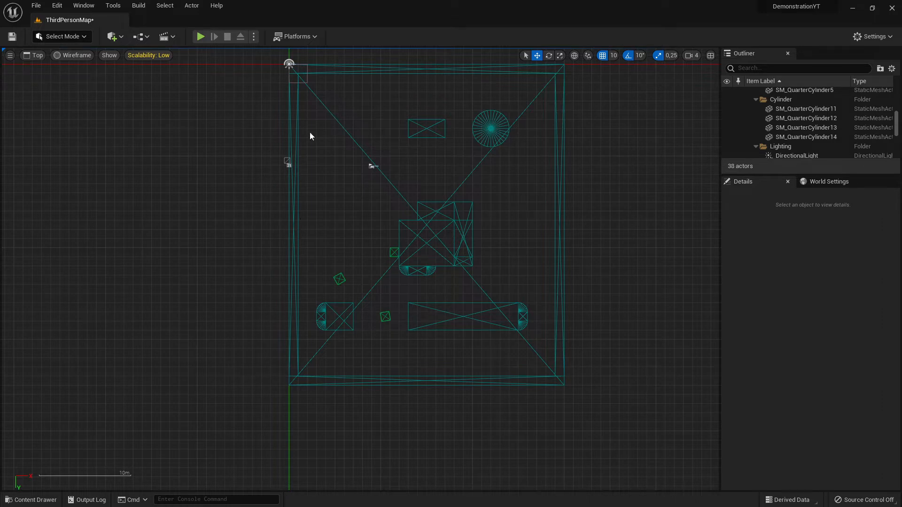
pyautogui.click(32, 55)
pyautogui.click(61, 70)
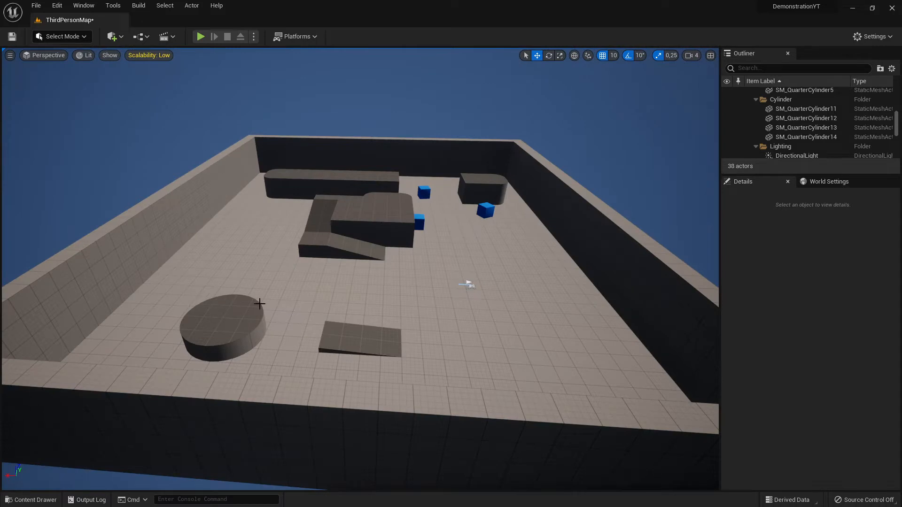
# - Select a quarter section of the round platform and show it in the Top orthographic view
pyautogui.click(223, 318)
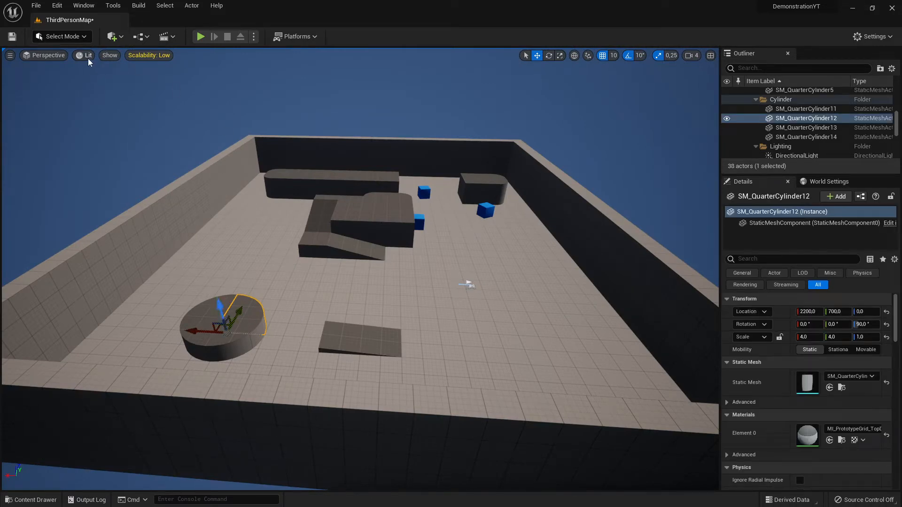
pyautogui.click(52, 56)
pyautogui.click(52, 91)
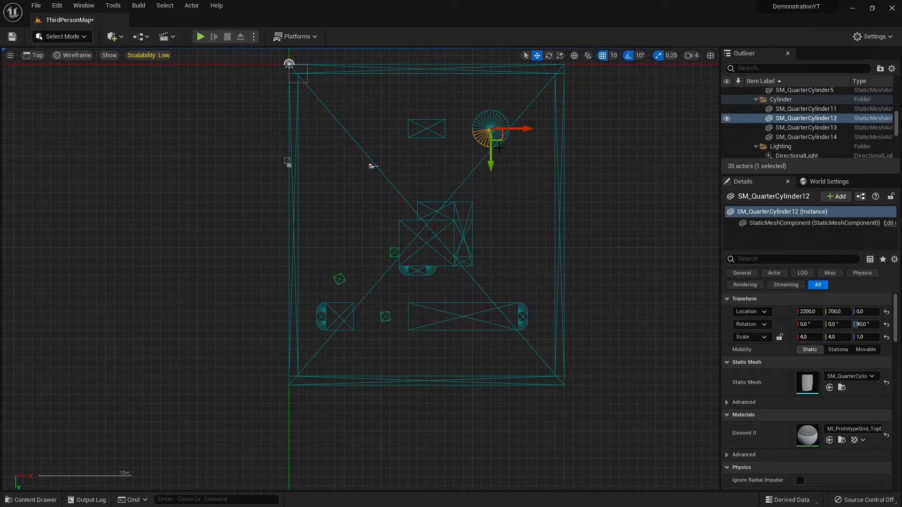
# - Preview the Top view in the Unlit and Lit view modes and return it to Wireframe
pyautogui.click(73, 56)
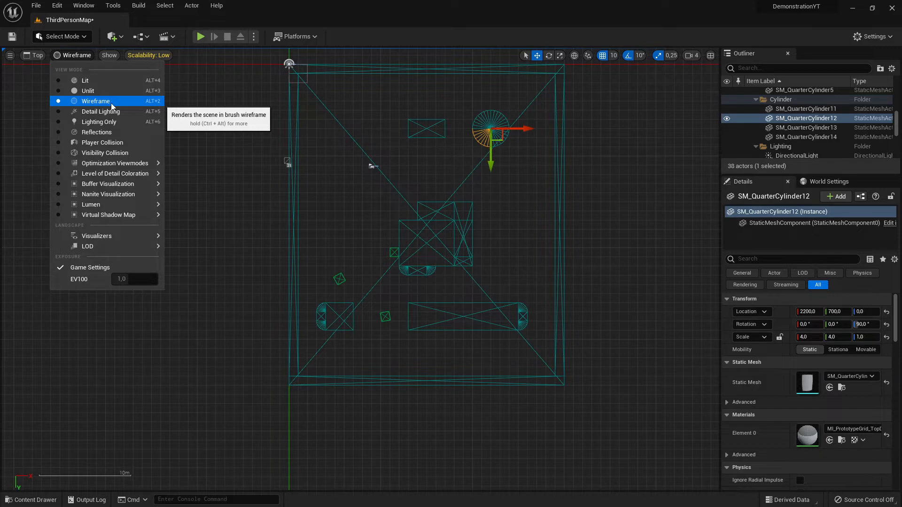
pyautogui.click(88, 91)
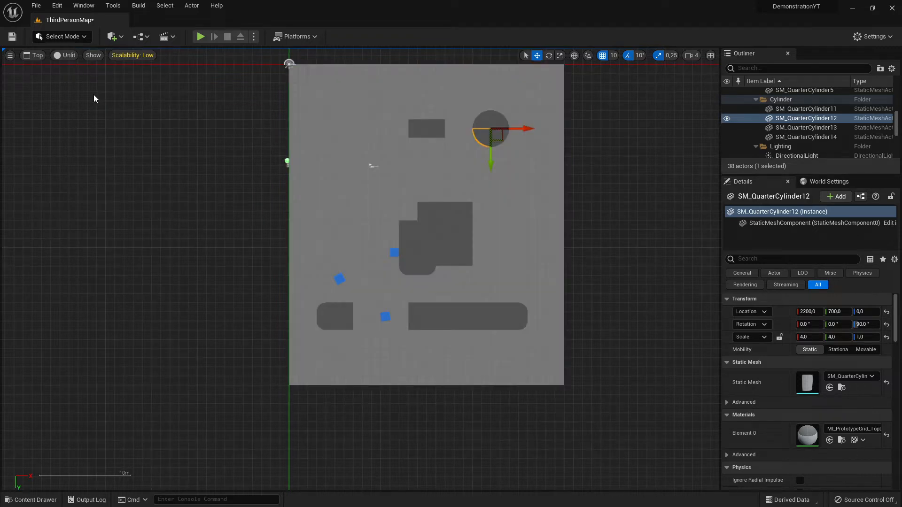
pyautogui.click(72, 56)
pyautogui.click(89, 81)
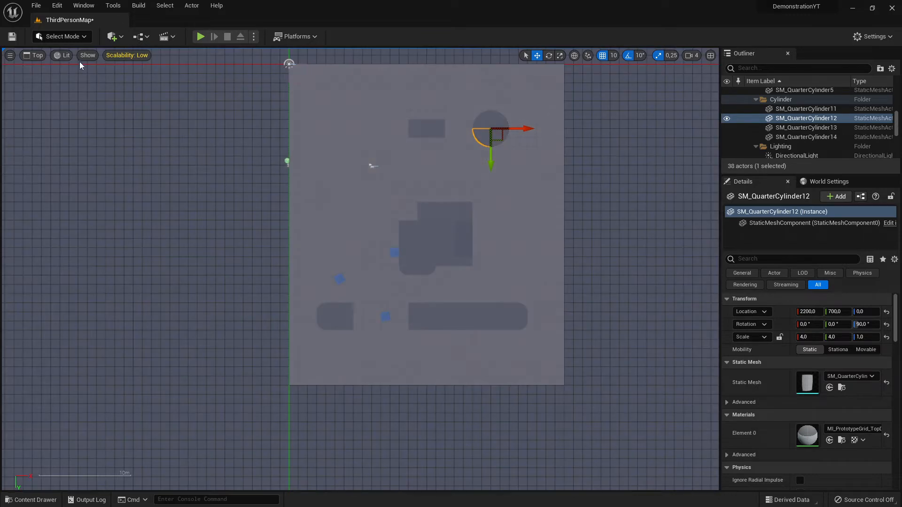
pyautogui.click(66, 57)
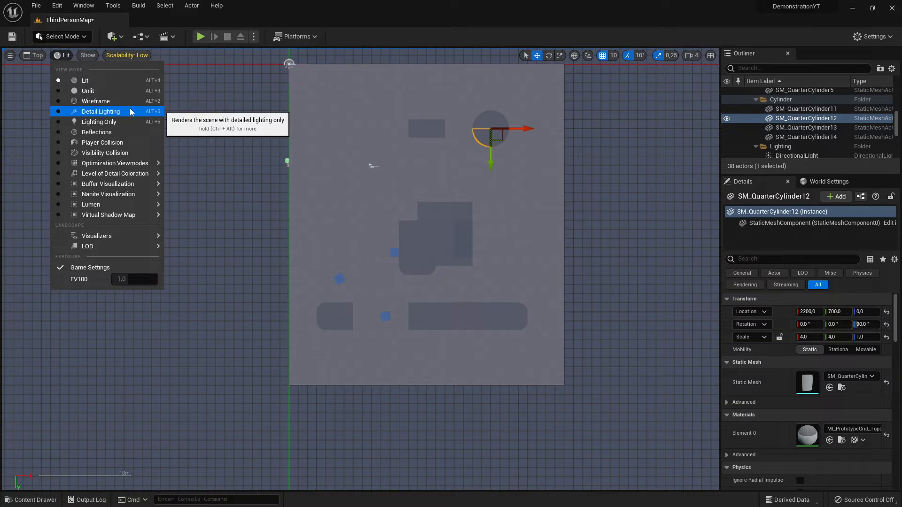
pyautogui.click(104, 103)
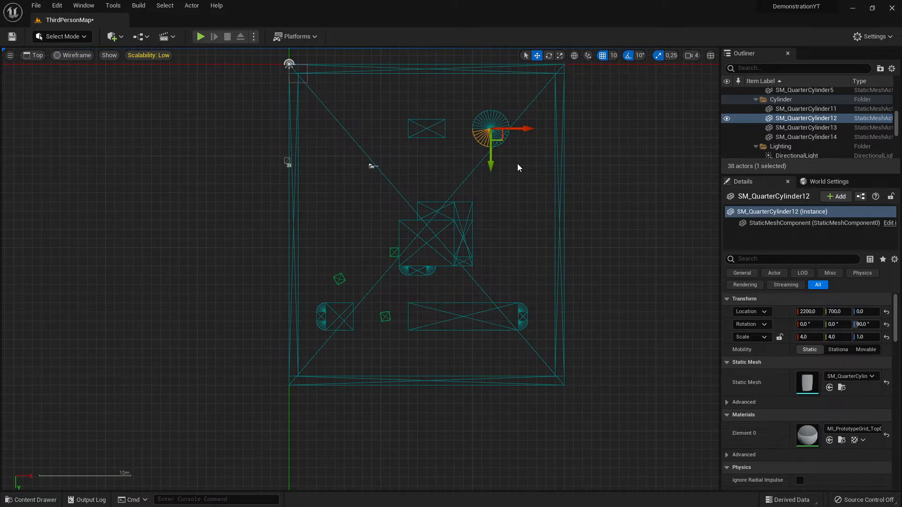
# - Clear the selection and look at the level in the Bottom, Left and Right orthographic views
pyautogui.moveTo(526, 128); pyautogui.dragTo(528, 149)
pyautogui.click(549, 189)
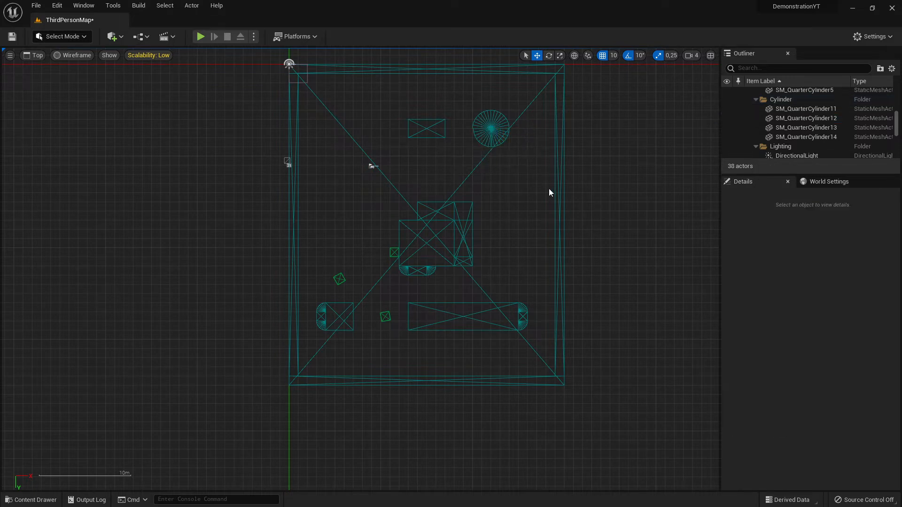
pyautogui.click(34, 56)
pyautogui.click(34, 100)
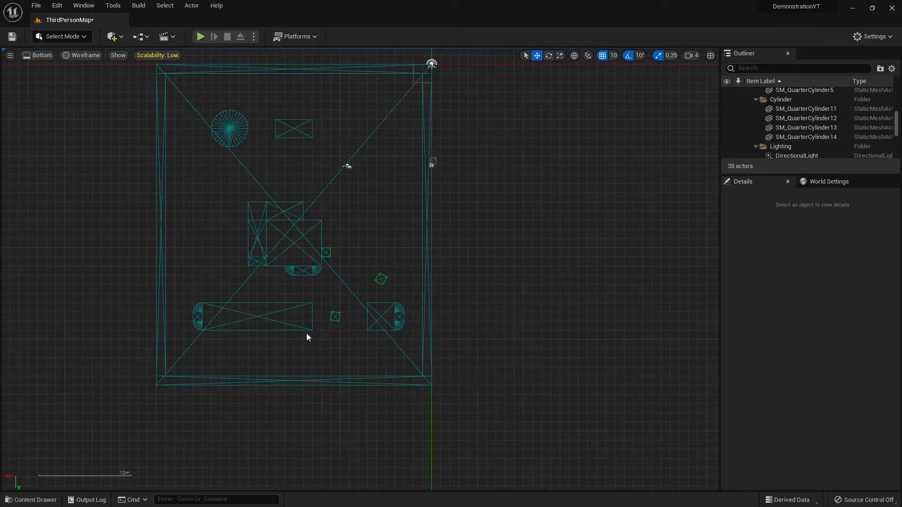
pyautogui.click(36, 58)
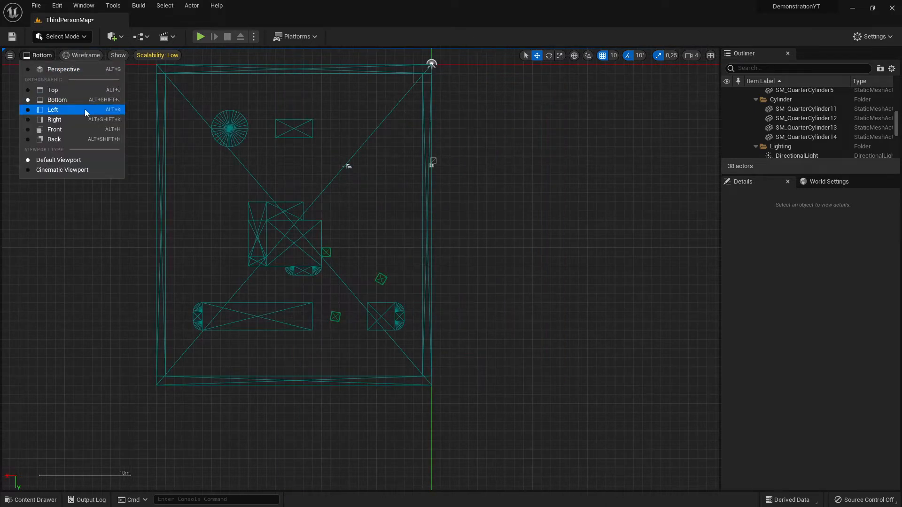
pyautogui.click(80, 112)
pyautogui.click(35, 56)
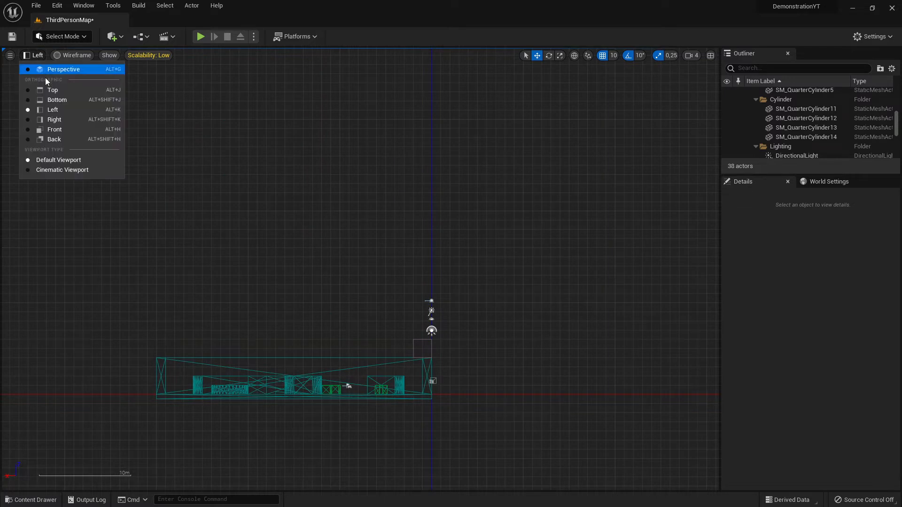
pyautogui.click(60, 120)
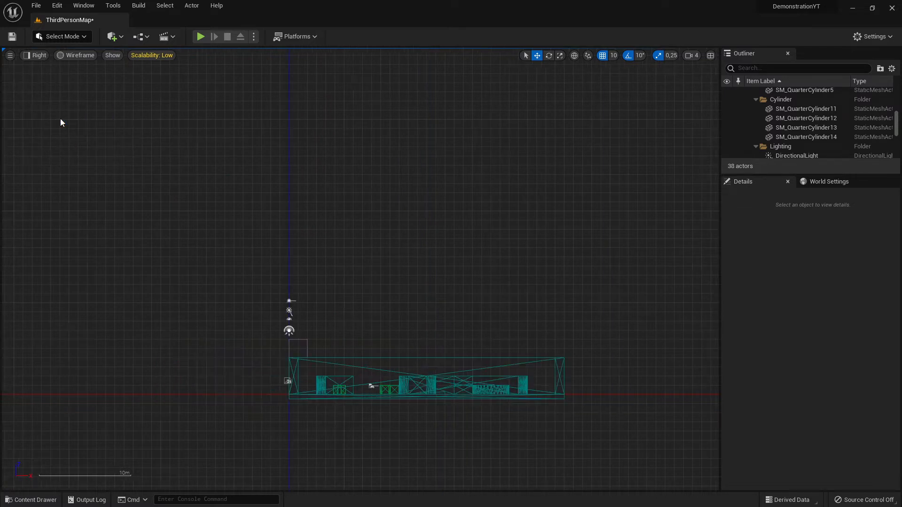
# - Try the Cinematic Viewport type and restore the Default Viewport
pyautogui.click(35, 55)
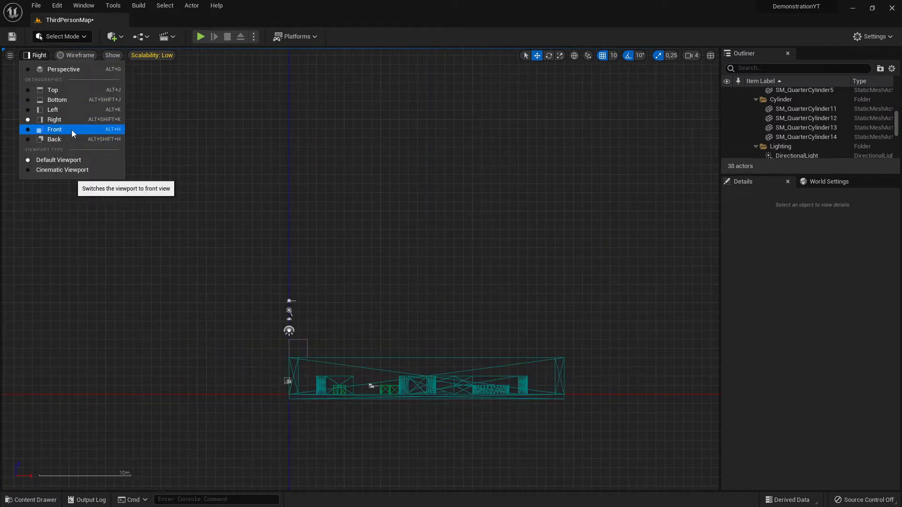
pyautogui.click(79, 170)
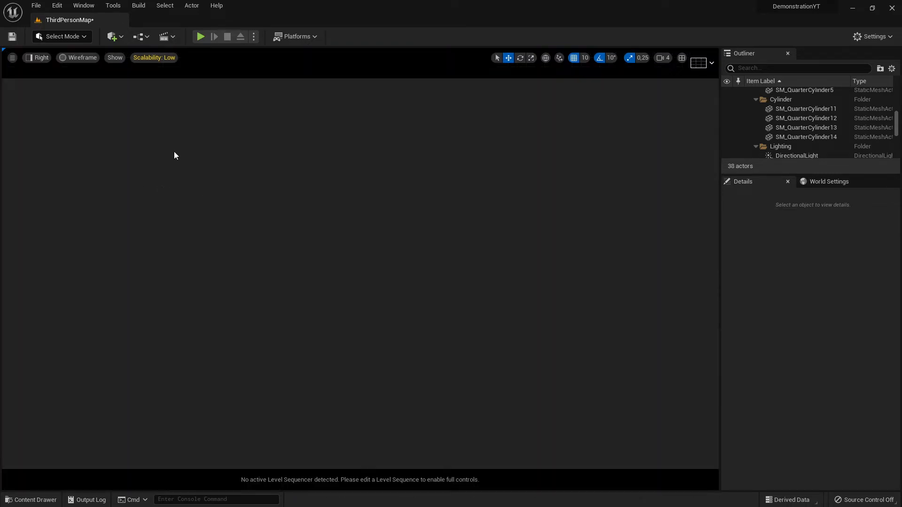
pyautogui.click(39, 61)
pyautogui.click(55, 170)
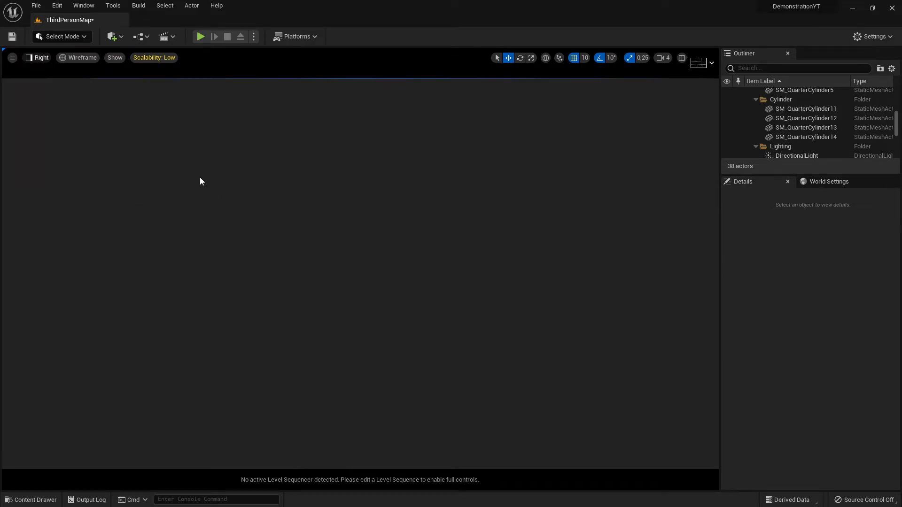
# - Switch the viewport from the Right orthographic view back to Perspective and view the level from its Third Person Template side
pyautogui.scroll(-6, 329, 224)
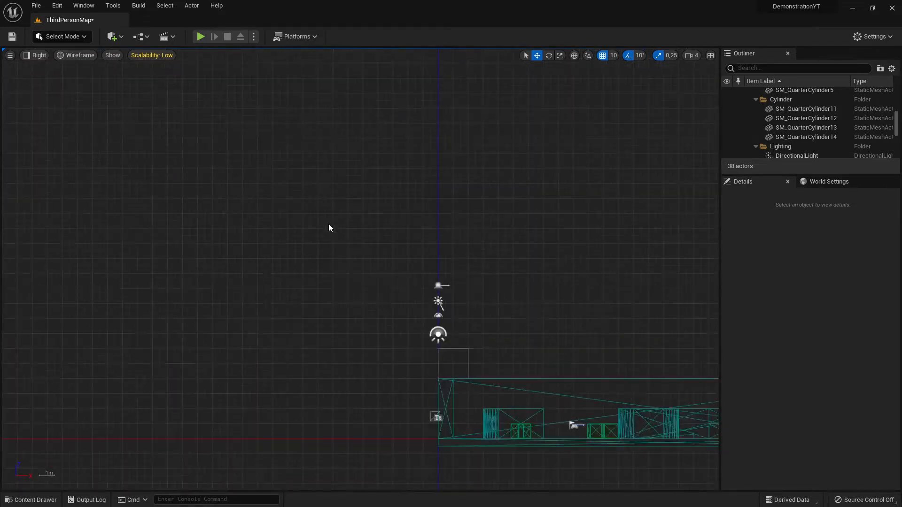
pyautogui.click(38, 59)
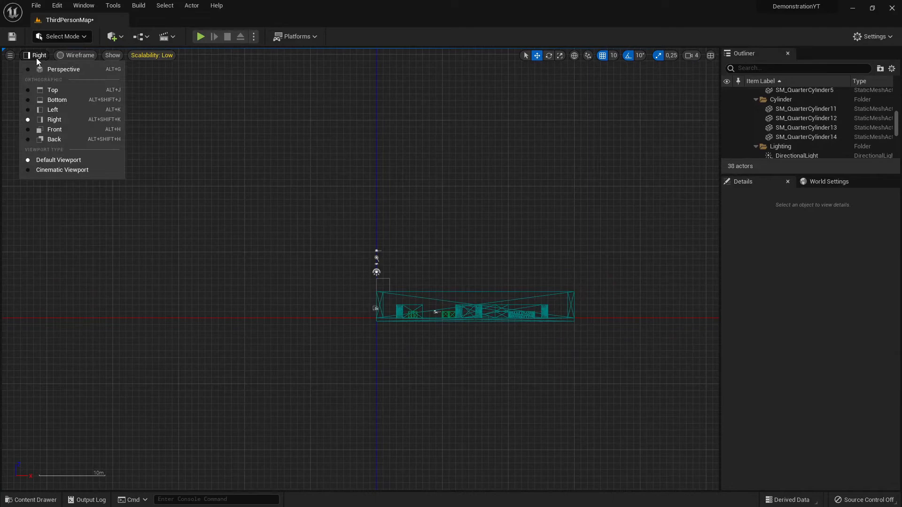
pyautogui.click(61, 72)
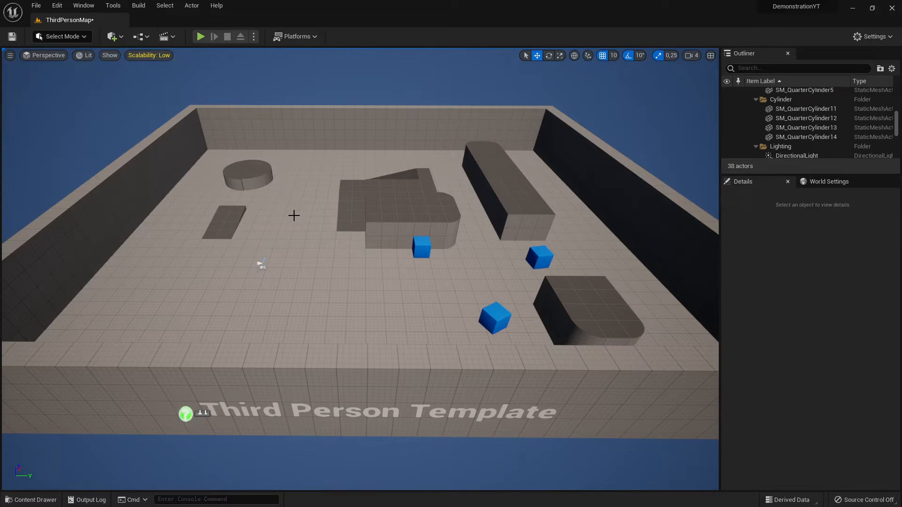
# - Look at the level's blocks closer in the Top orthographic view and return the viewport to Perspective
pyautogui.click(48, 57)
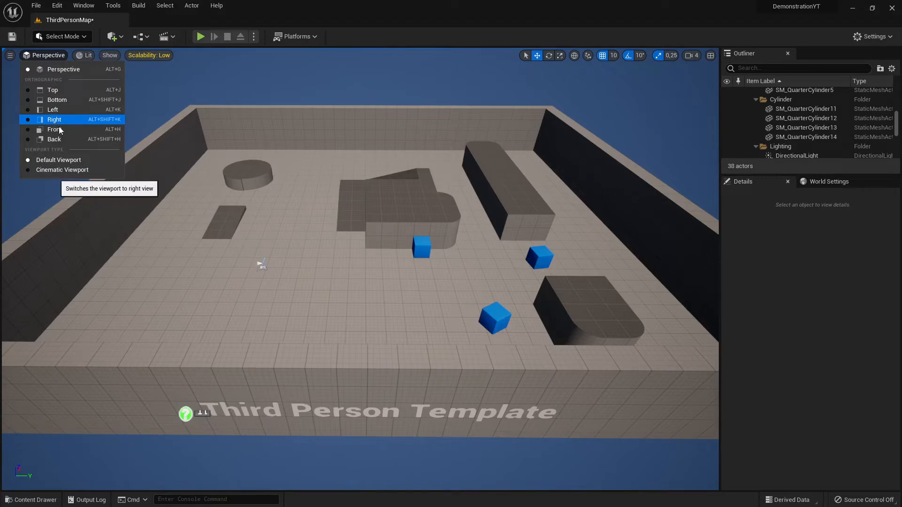
pyautogui.click(63, 92)
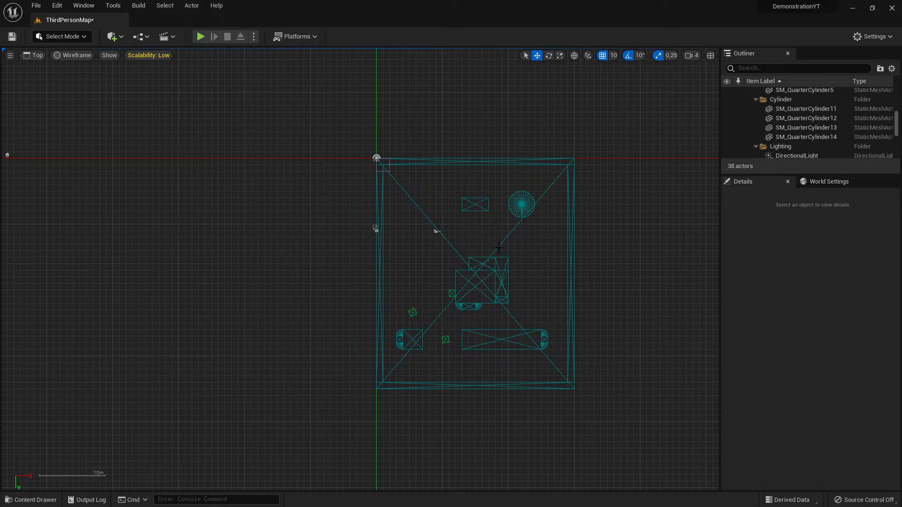
pyautogui.scroll(5, 524, 273)
pyautogui.scroll(-3, 528, 267)
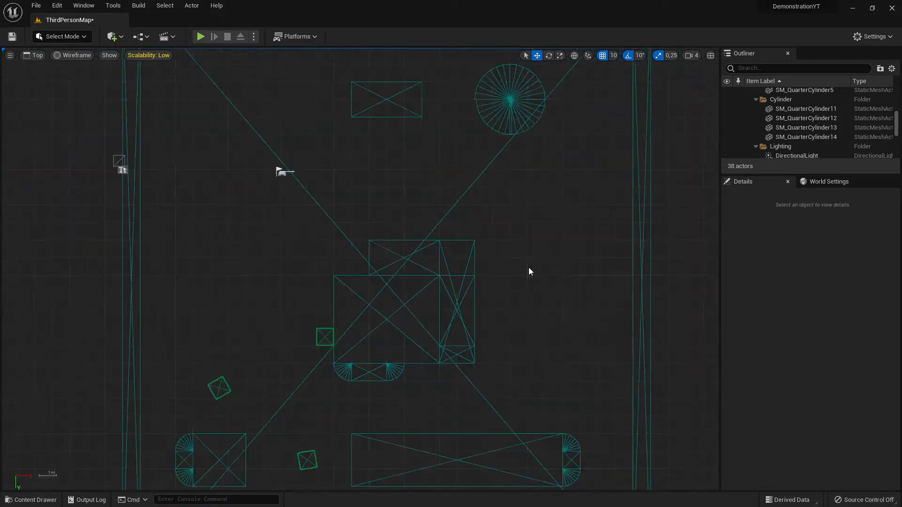
pyautogui.click(35, 58)
pyautogui.click(52, 67)
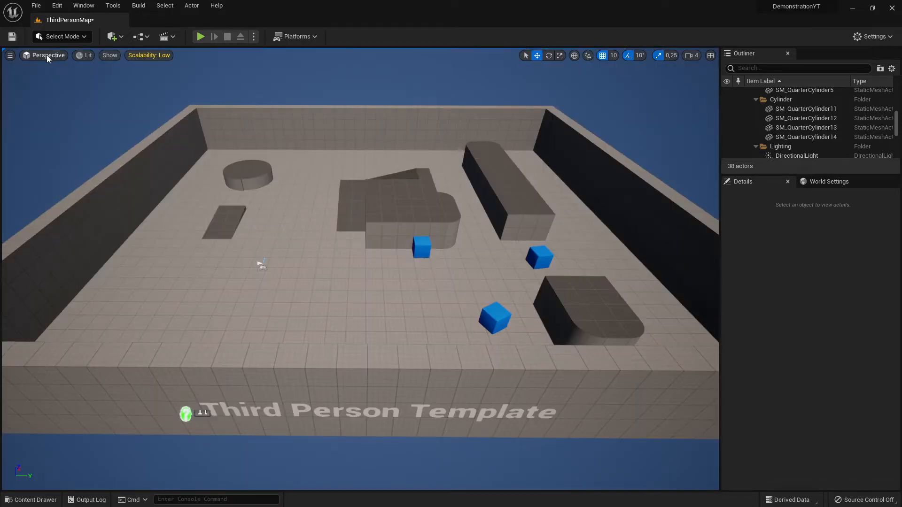
# - Preview the perspective view in the Wireframe view mode and look around the level's meshes
pyautogui.click(88, 55)
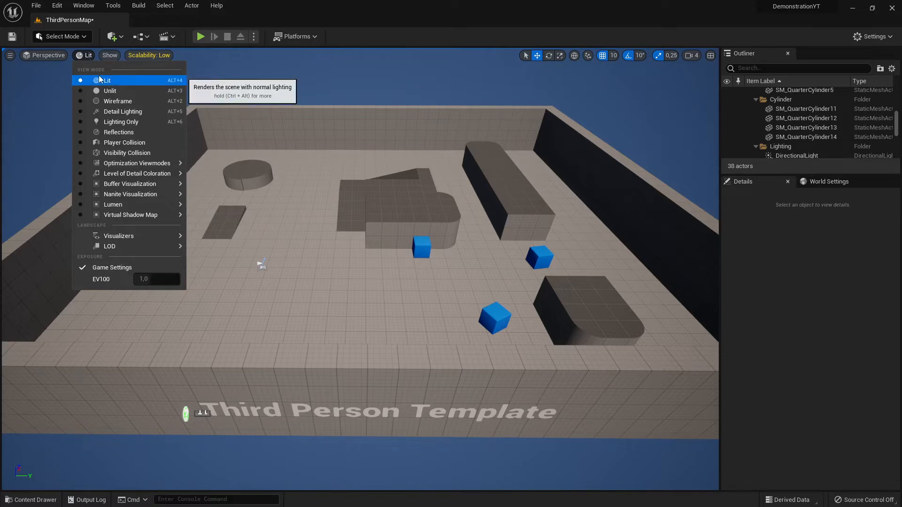
pyautogui.click(116, 101)
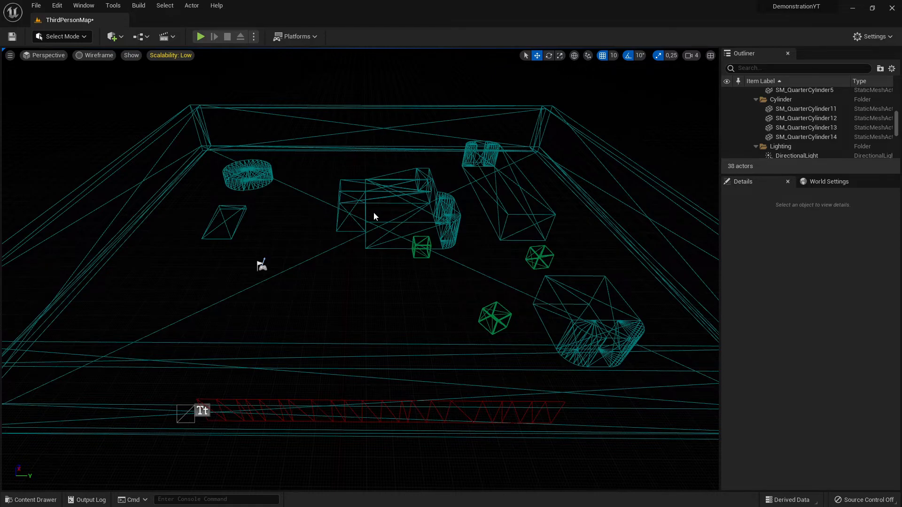
pyautogui.moveTo(374, 212); pyautogui.dragTo(405, 214, button='right')
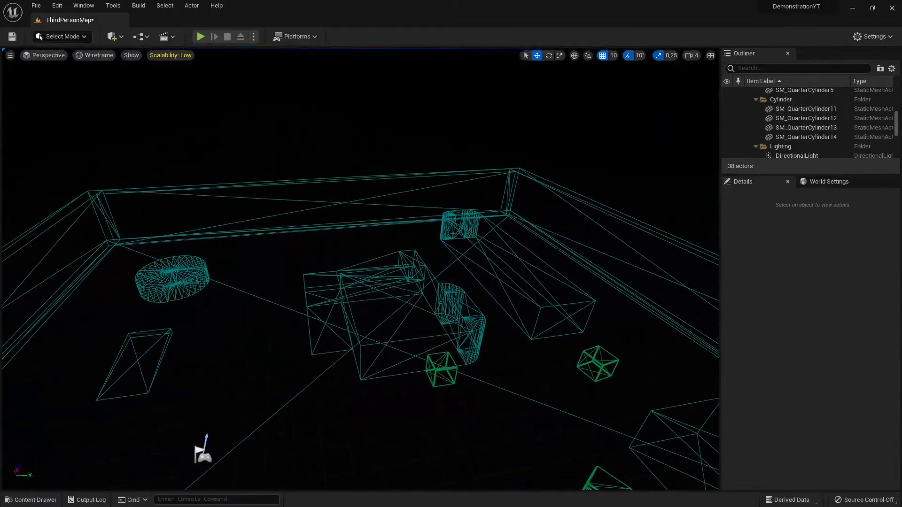
# - Preview the level in the Detail Lighting view mode, check the Landscape Visualizers options and restore the Lit view mode
pyautogui.click(98, 57)
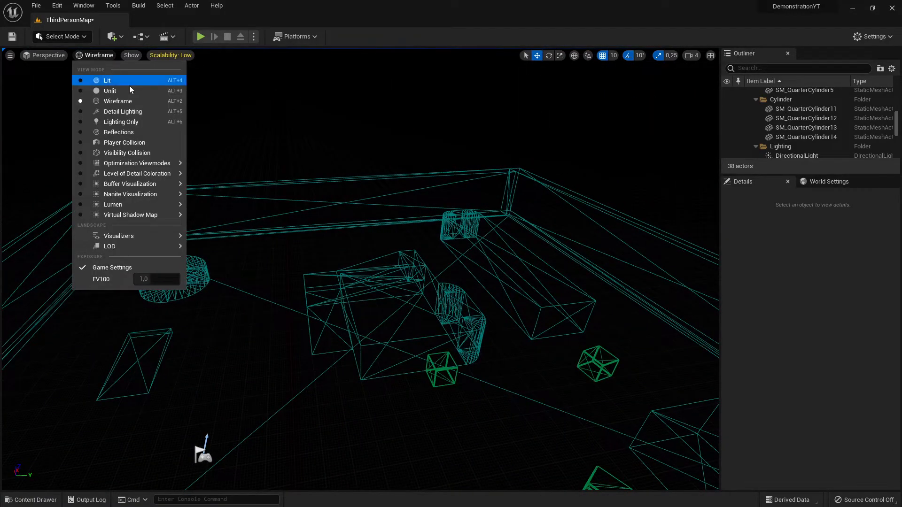
pyautogui.click(141, 115)
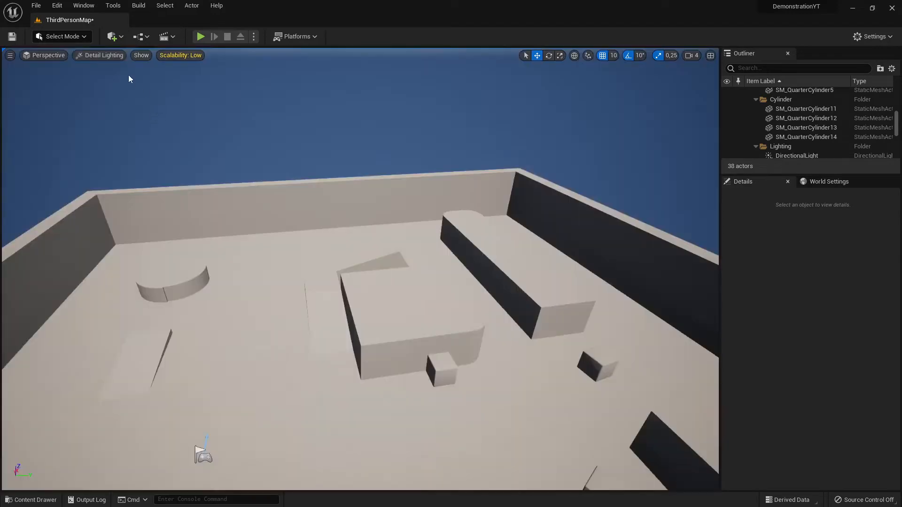
pyautogui.click(106, 58)
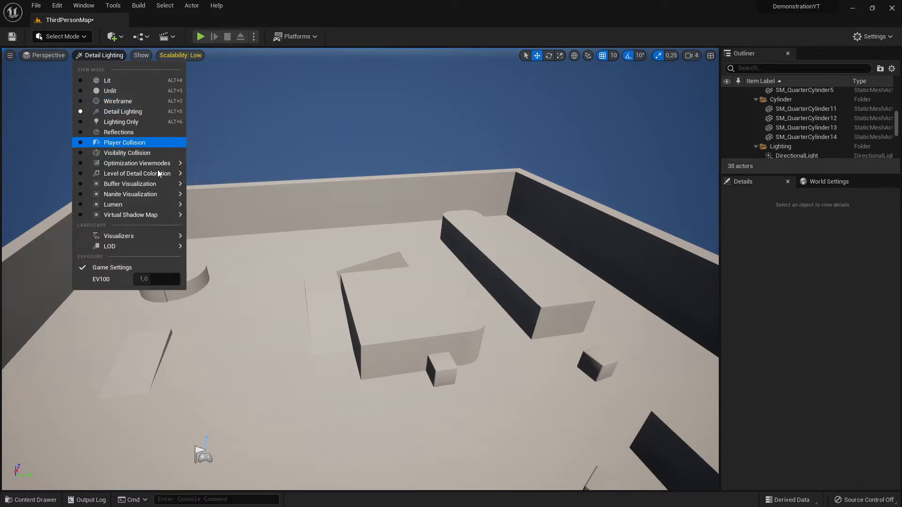
pyautogui.moveTo(139, 242)
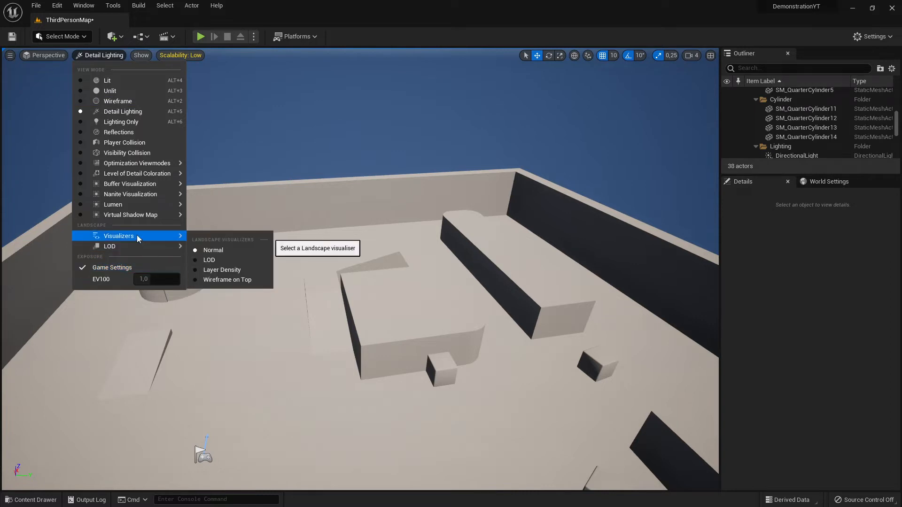
pyautogui.moveTo(168, 194)
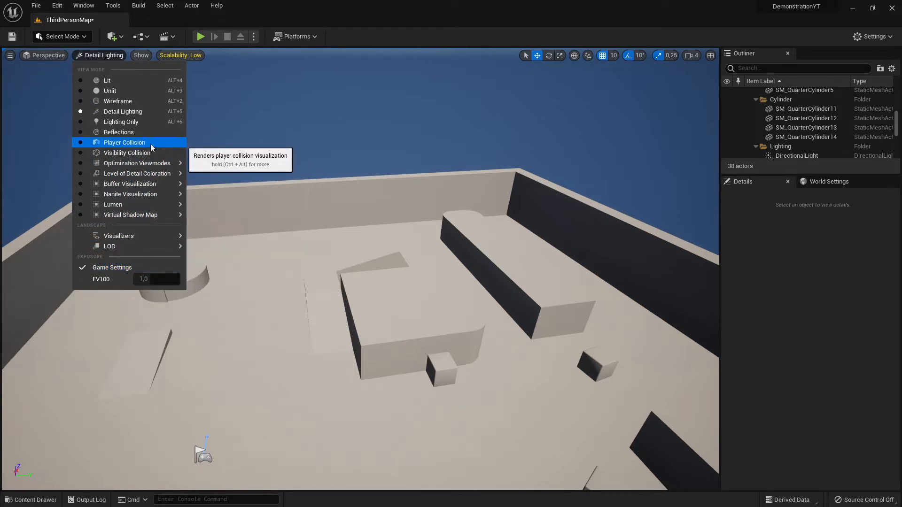
pyautogui.click(133, 80)
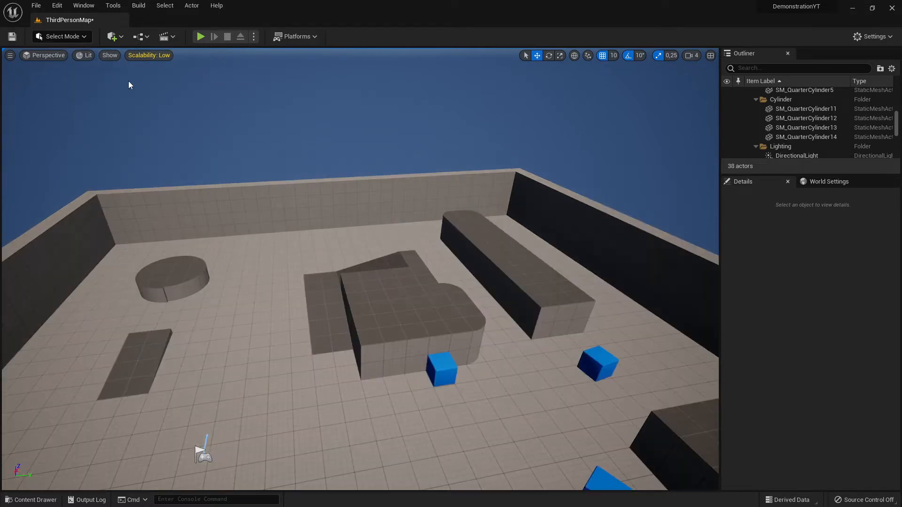
# - Examine the Buffer Visualization and Nanite Visualization view modes and the Light Types show flags
pyautogui.moveTo(205, 210)
pyautogui.mouseDown(button='right')
pyautogui.moveTo(301, 263)
pyautogui.moveTo(226, 202)
pyautogui.moveTo(174, 195)
pyautogui.moveTo(376, 221)
pyautogui.moveTo(235, 202)
pyautogui.moveTo(221, 174)
pyautogui.moveTo(211, 202)
pyautogui.moveTo(221, 211)
pyautogui.mouseUp(button='right')
pyautogui.click(80, 55)
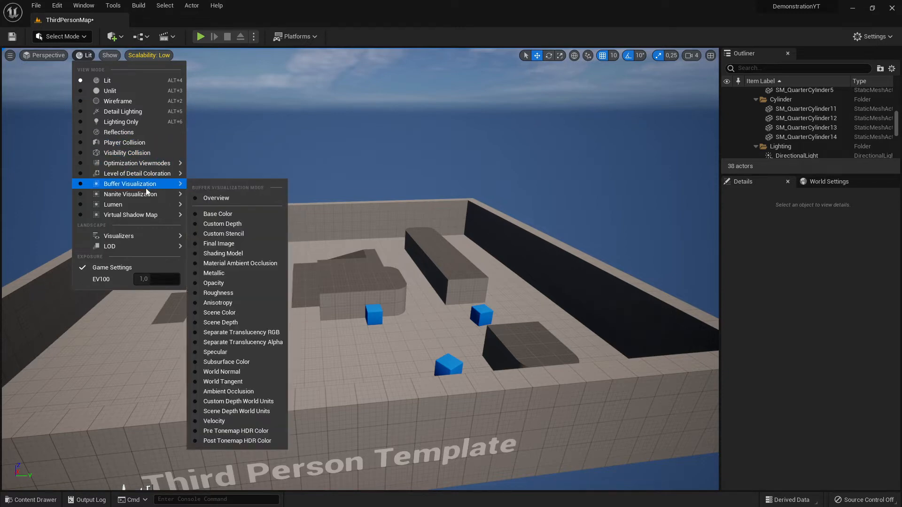
pyautogui.moveTo(145, 196)
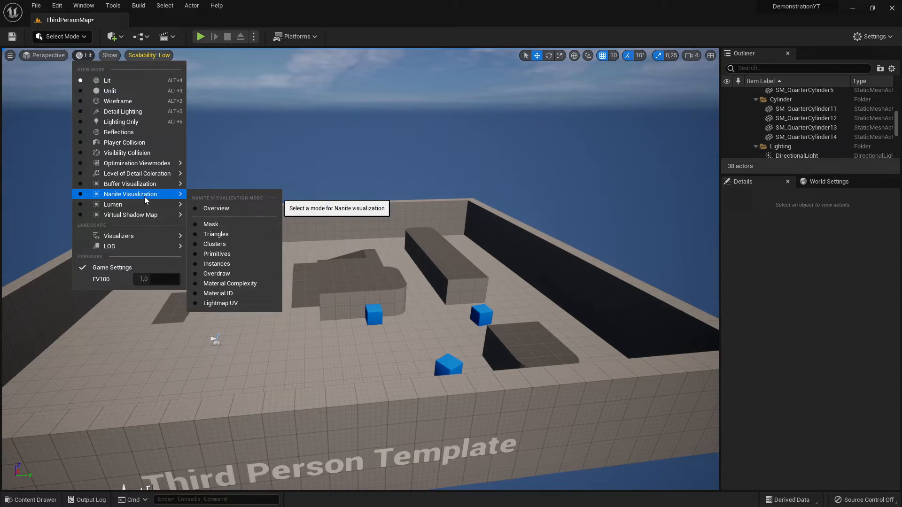
pyautogui.moveTo(120, 205)
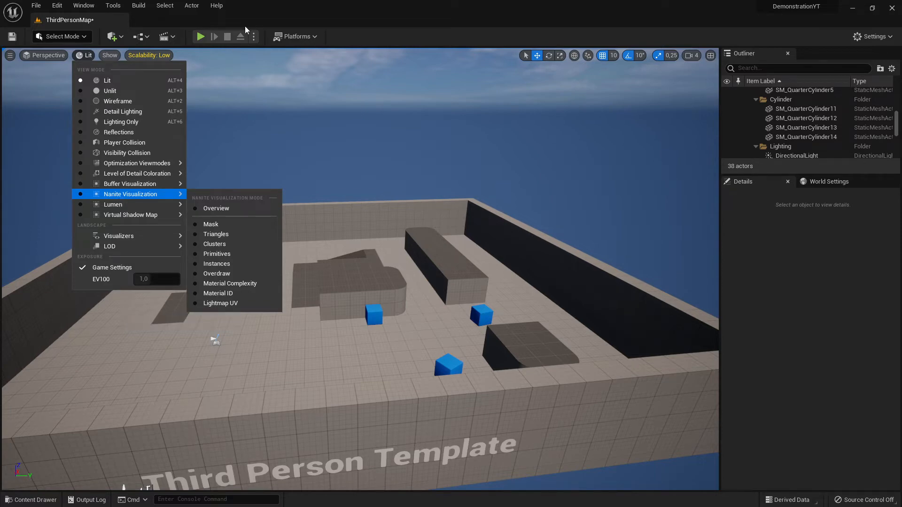
pyautogui.click(110, 56)
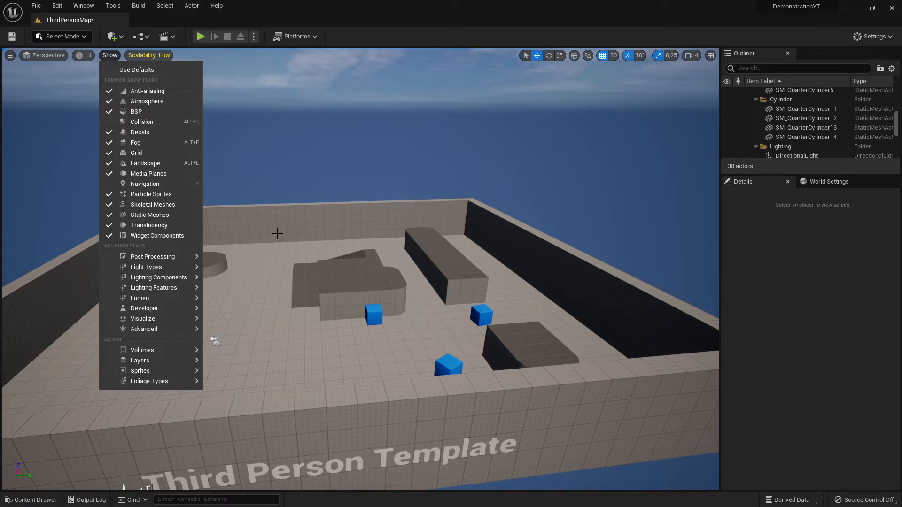
pyautogui.moveTo(155, 267)
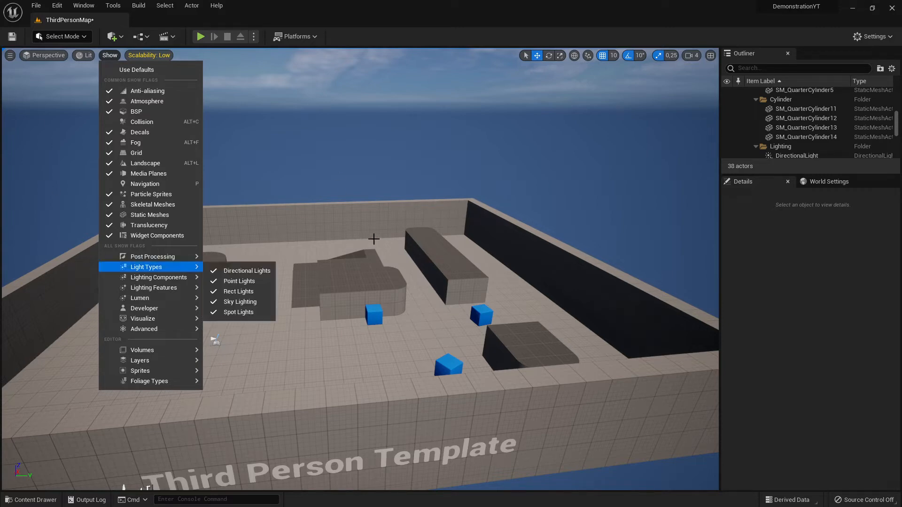
# - Turn the Grid show flag off, look around the level and turn the flag back on
pyautogui.moveTo(413, 226); pyautogui.dragTo(476, 198, button='right')
pyautogui.press('w')
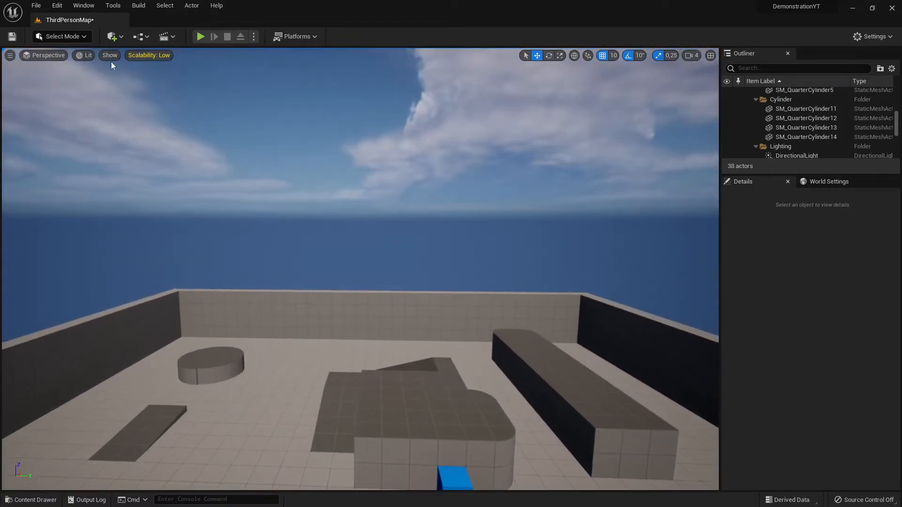
pyautogui.click(108, 56)
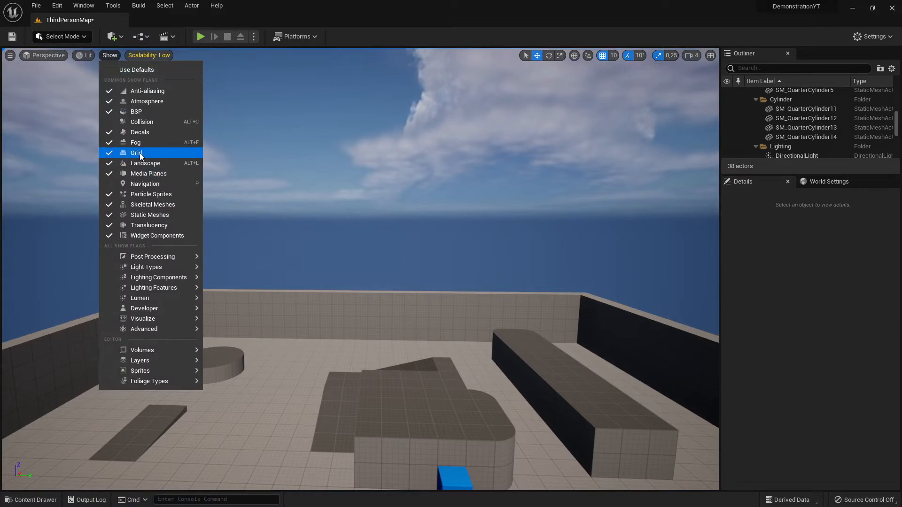
pyautogui.click(136, 153)
pyautogui.moveTo(140, 153); pyautogui.dragTo(258, 214, button='right')
pyautogui.click(104, 55)
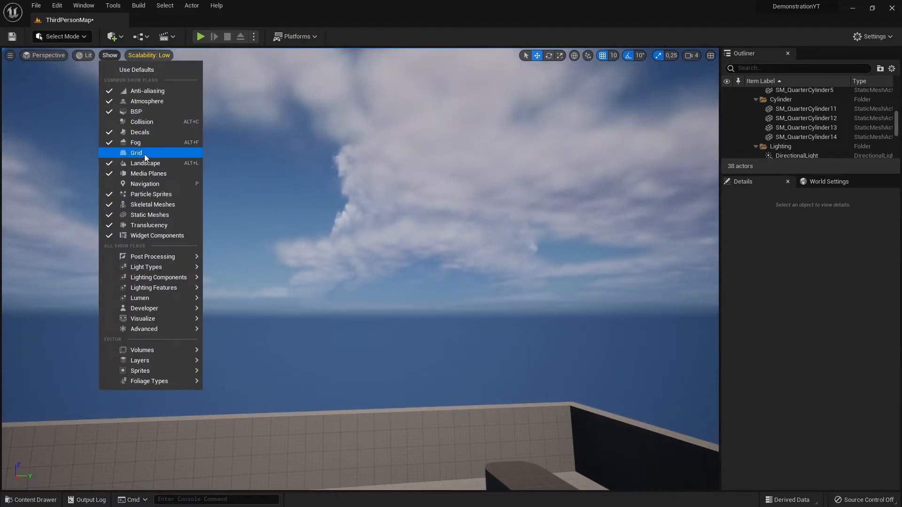
pyautogui.click(145, 154)
pyautogui.press('s')
pyautogui.moveTo(244, 261); pyautogui.dragTo(233, 278, button='right')
pyautogui.press('a')
# - Hide all static meshes in the viewport with their show flag and show them again
pyautogui.click(106, 56)
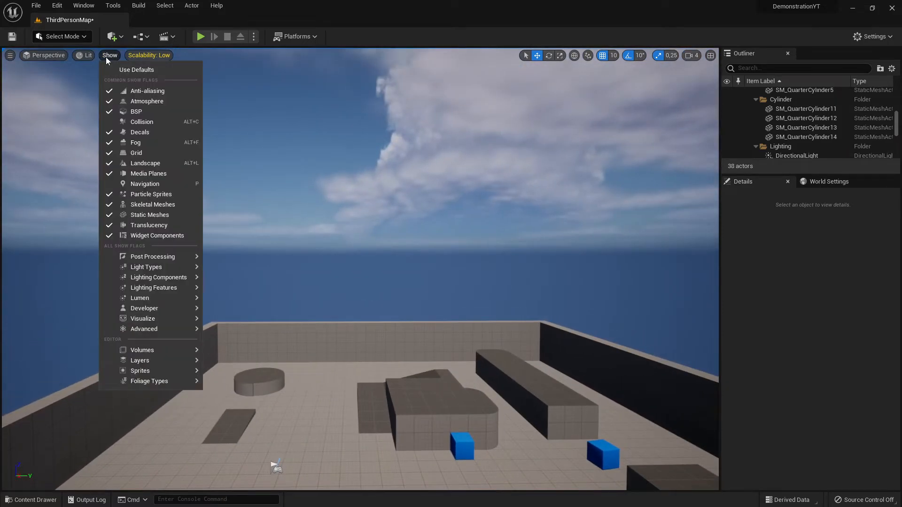
pyautogui.click(156, 218)
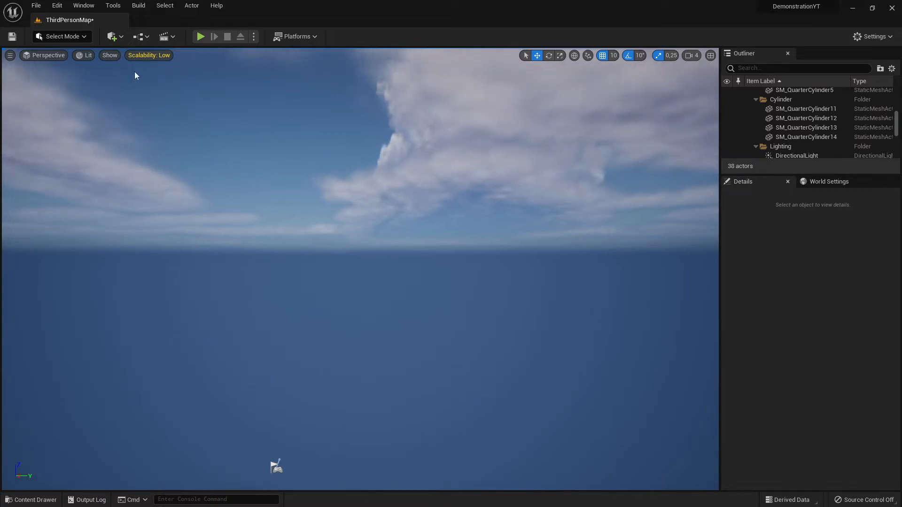
pyautogui.click(110, 55)
pyautogui.click(149, 218)
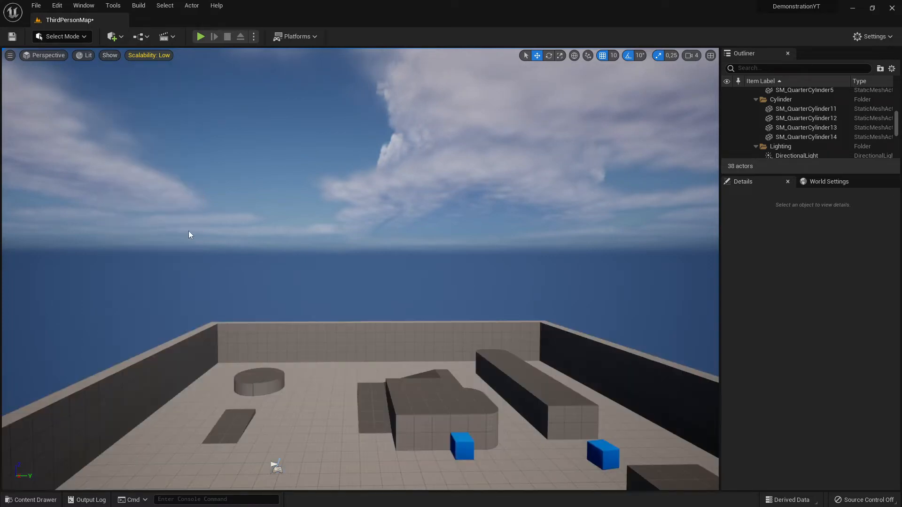
# - Look around the level and review the viewport's scalability quality settings
pyautogui.moveTo(390, 322); pyautogui.dragTo(409, 352, button='right')
pyautogui.moveTo(245, 386); pyautogui.dragTo(238, 453, button='right')
pyautogui.moveTo(373, 309); pyautogui.dragTo(346, 298, button='right')
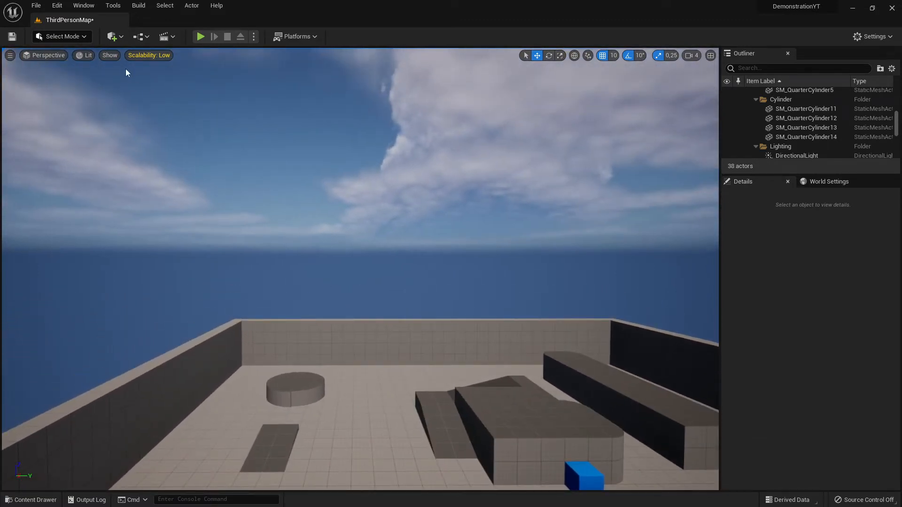
pyautogui.moveTo(261, 182); pyautogui.dragTo(302, 213, button='right')
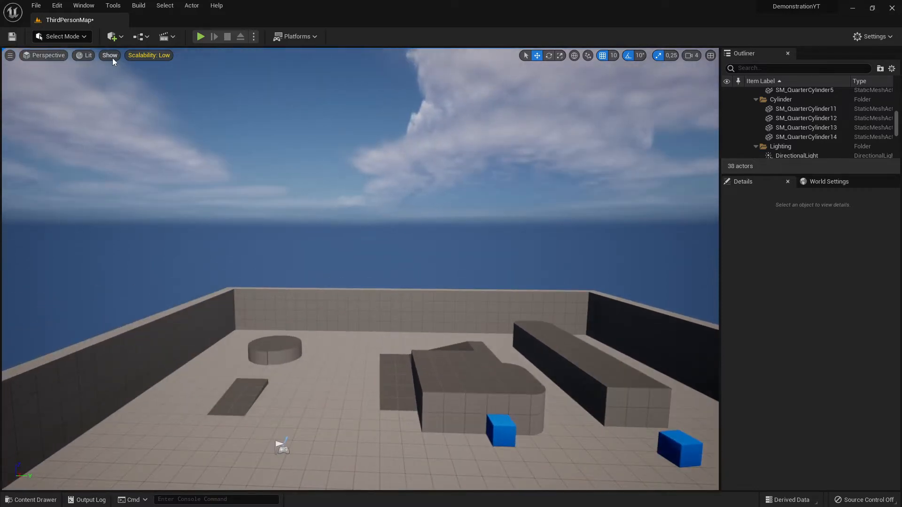
pyautogui.click(156, 55)
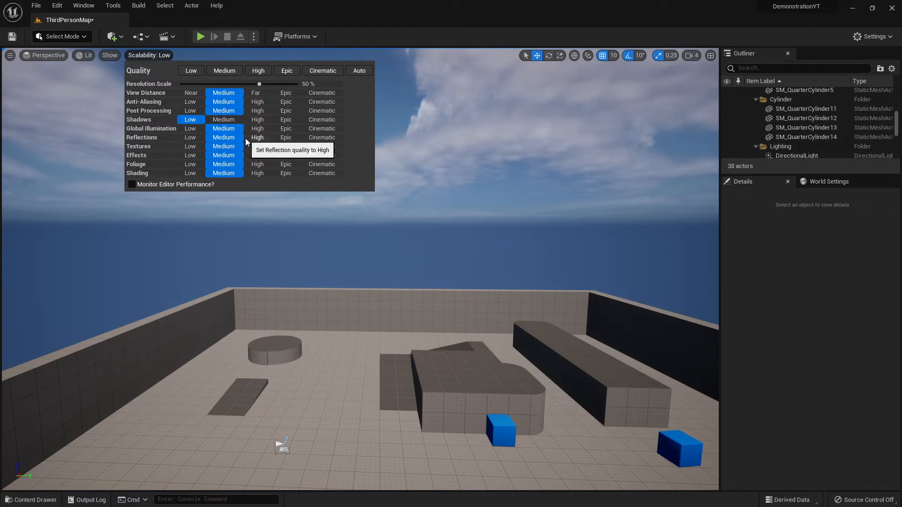
pyautogui.click(145, 56)
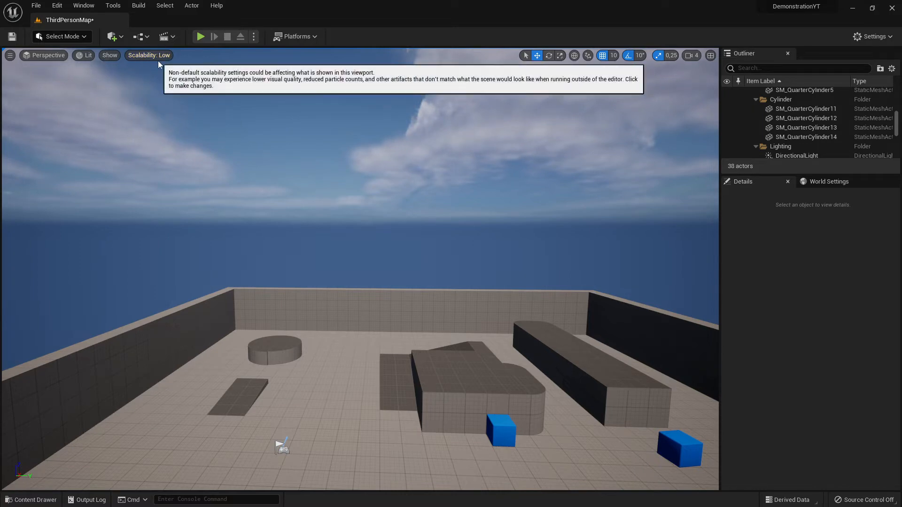
# - Try the Low scalability preset and switch to the Medium preset with Shadows set to Low
pyautogui.click(151, 55)
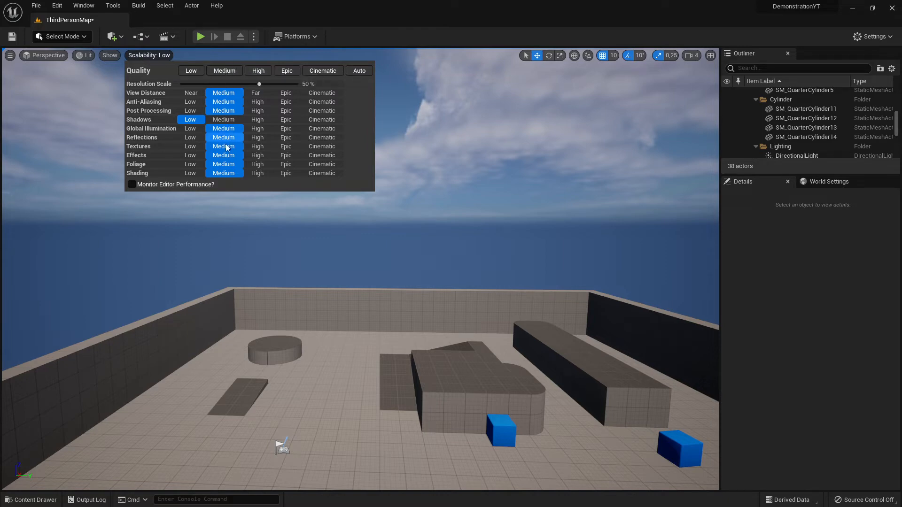
pyautogui.click(190, 72)
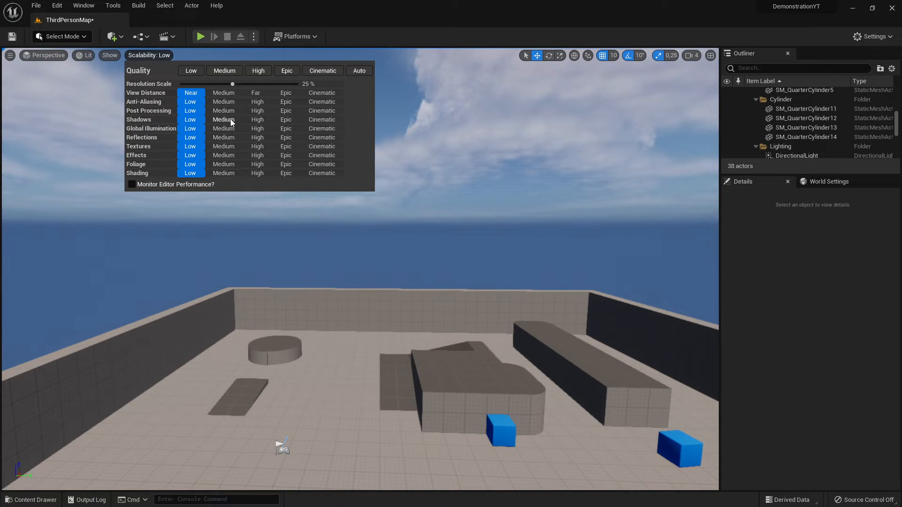
pyautogui.click(224, 71)
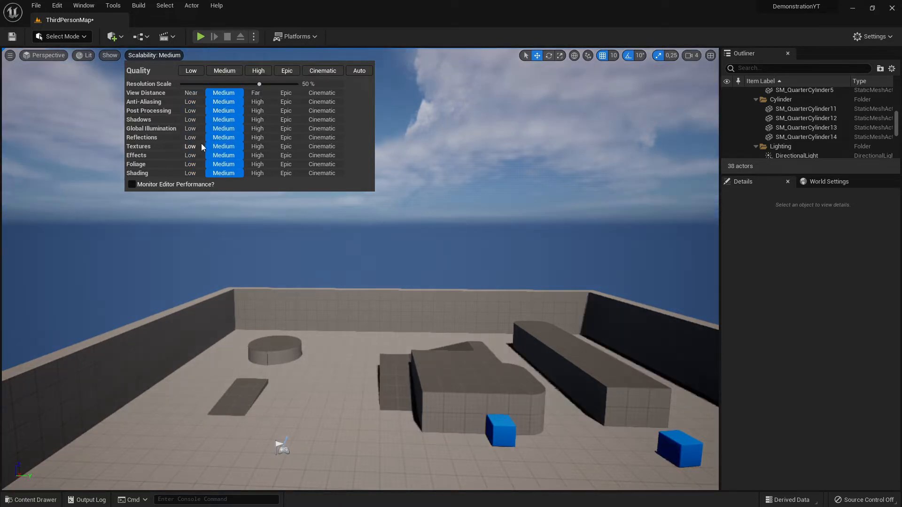
pyautogui.click(189, 120)
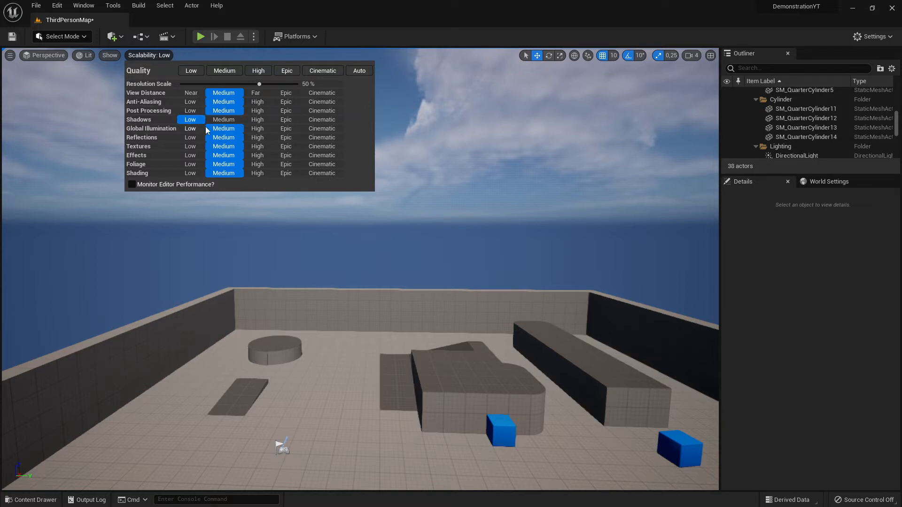
pyautogui.click(207, 58)
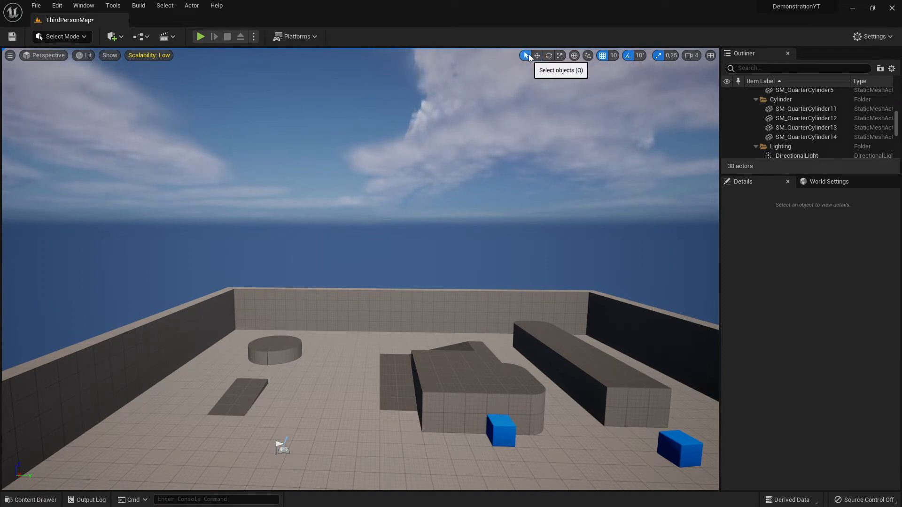
# - Select the ramp SM_Ramp2, then activate the Move tool and select the block SM_Cube4
pyautogui.click(410, 371)
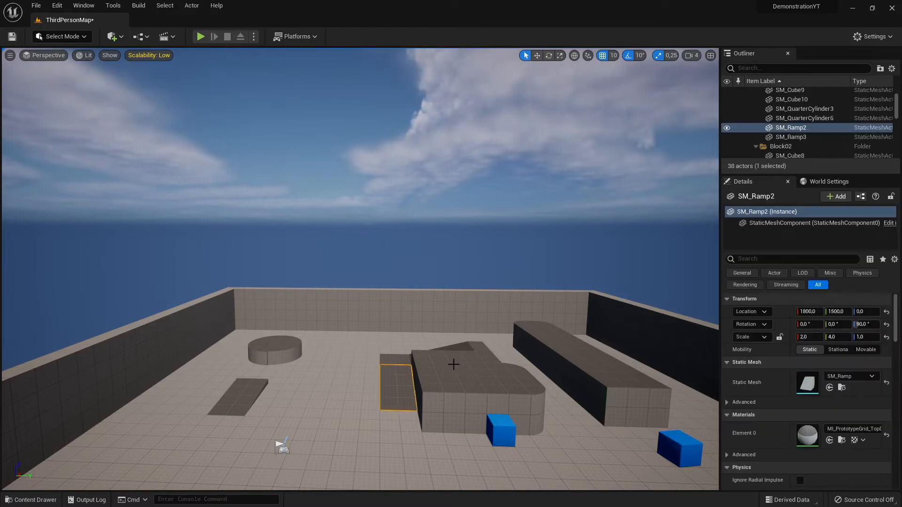
pyautogui.click(537, 56)
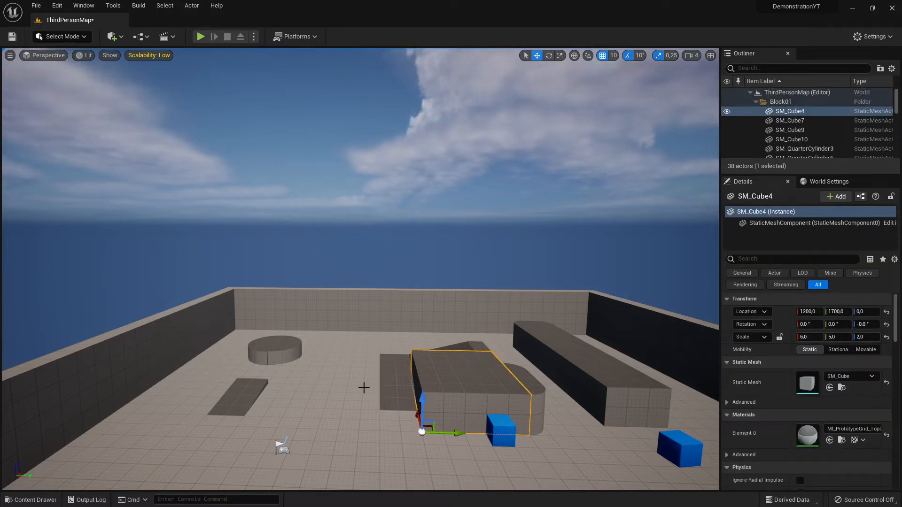
# - Select SM_QuarterCylinder14 and reposition it along the green and blue axes, ending at Y 910 and Z 30
pyautogui.click(276, 341)
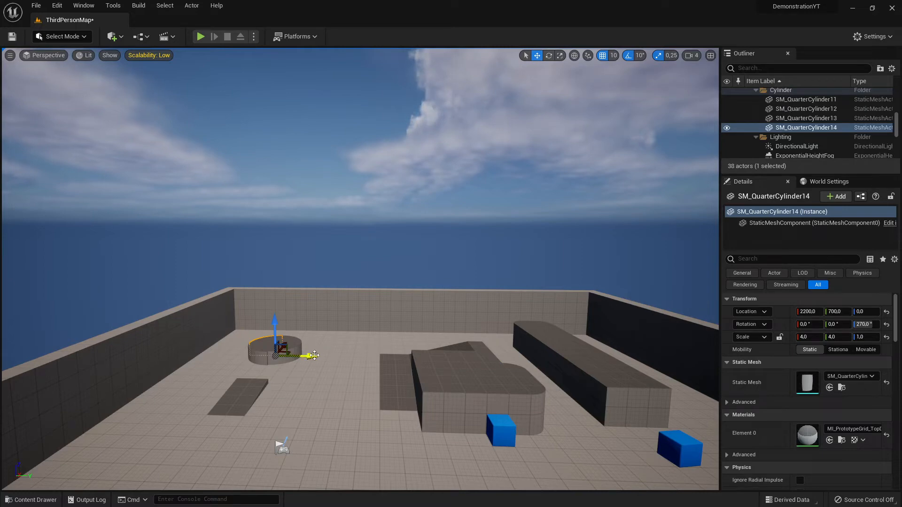
pyautogui.moveTo(310, 356); pyautogui.dragTo(371, 357)
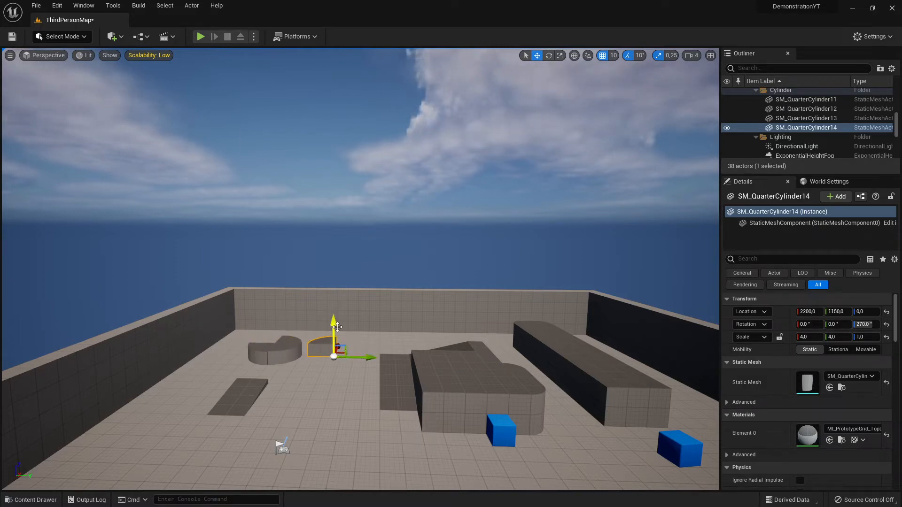
pyautogui.moveTo(334, 329); pyautogui.dragTo(334, 265)
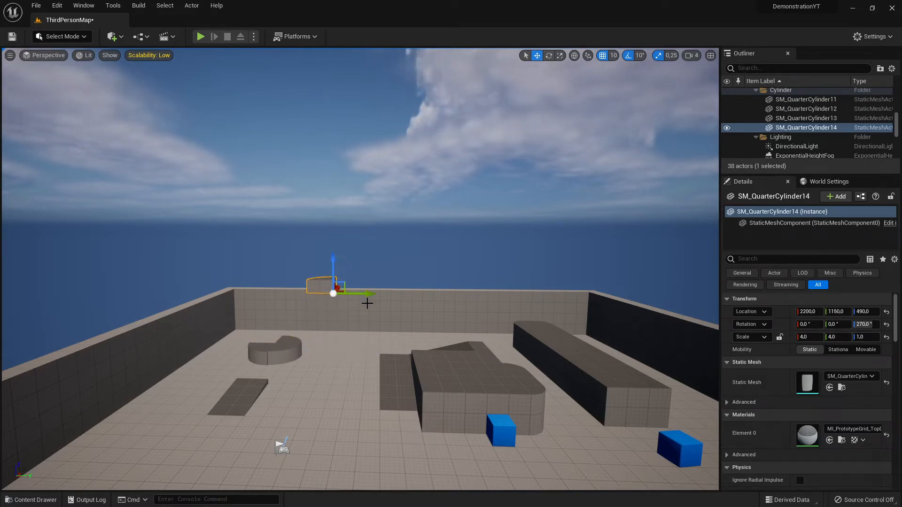
pyautogui.moveTo(368, 299); pyautogui.dragTo(321, 353)
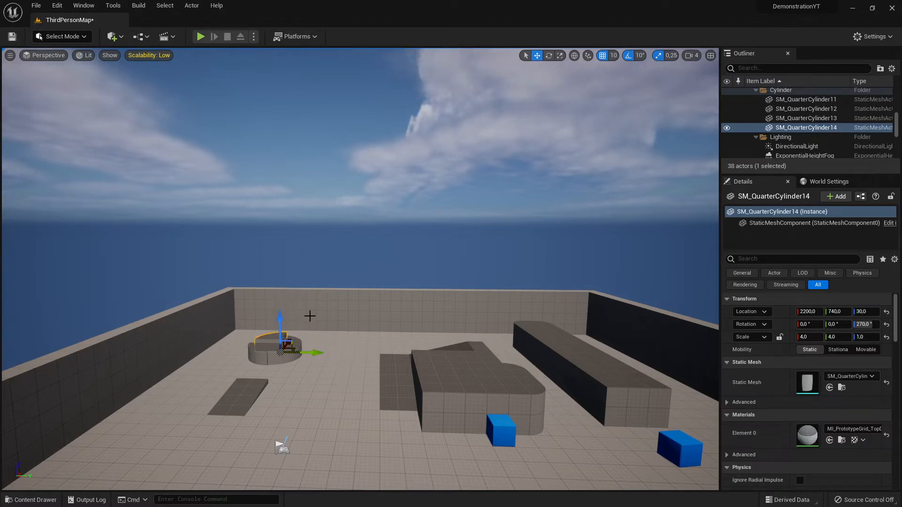
pyautogui.hotkey('ctrl', 'z')
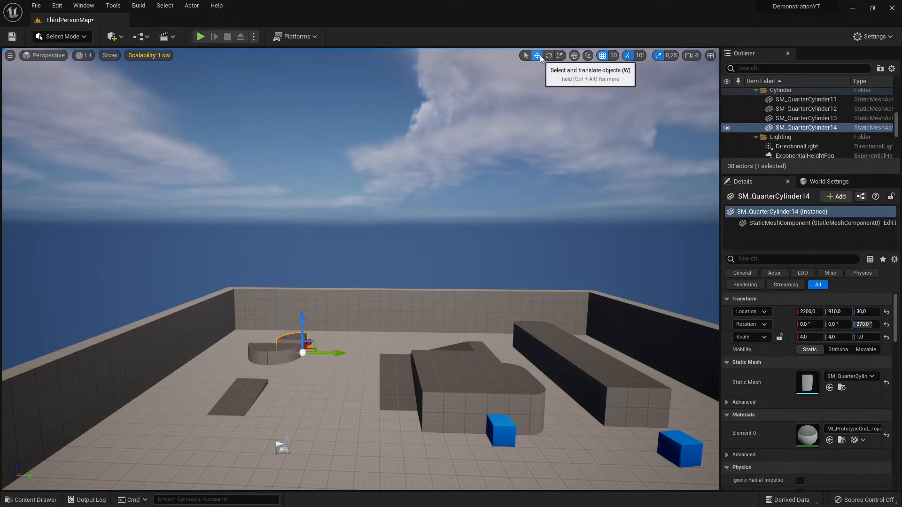
# - Switch to the Select tool to pick the ramp SM_Ramp2, then reactivate the Move tool on it
pyautogui.click(525, 57)
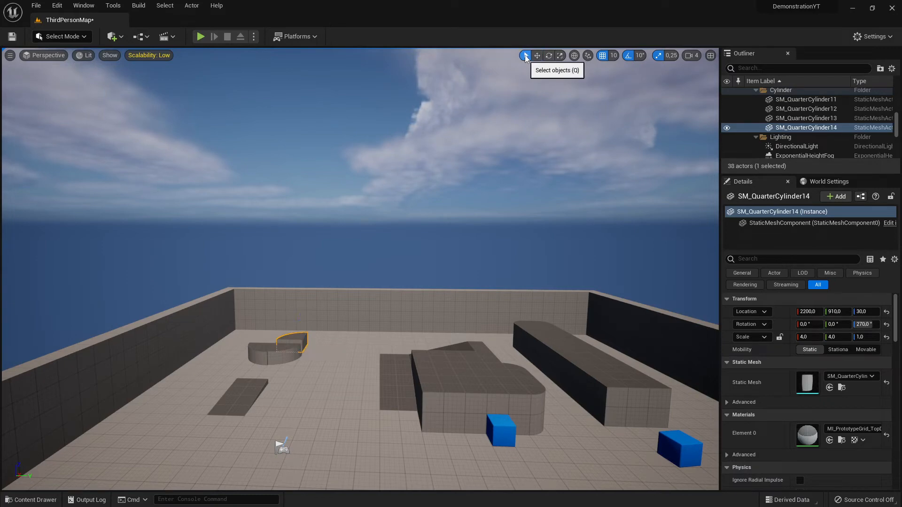
pyautogui.click(389, 371)
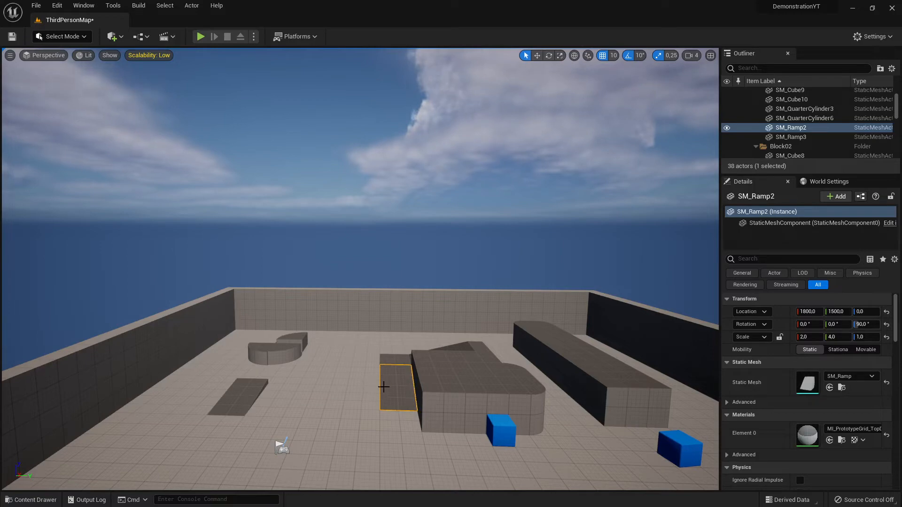
pyautogui.click(537, 57)
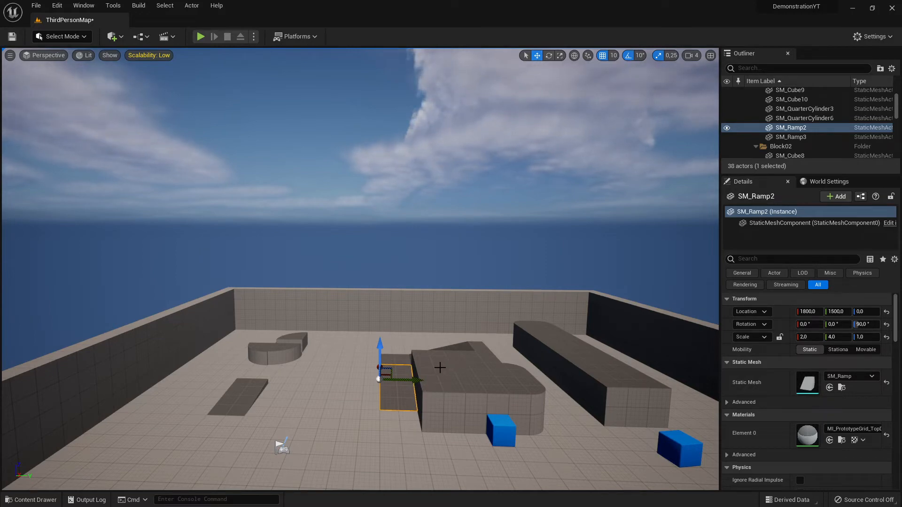
# - Move the block SM_Cube4 to Y 1050 and Z 310, then rotate it to about -80° on X and 20° on Y
pyautogui.click(471, 380)
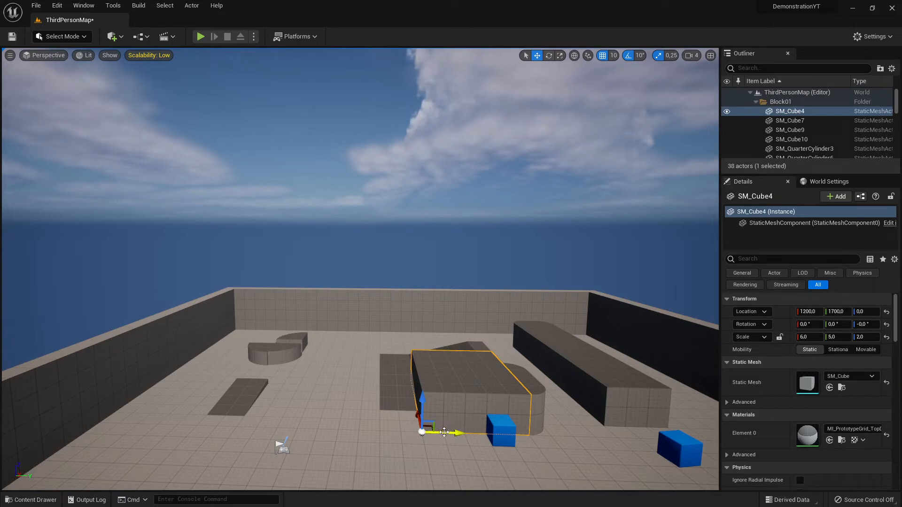
pyautogui.moveTo(450, 431); pyautogui.dragTo(272, 352)
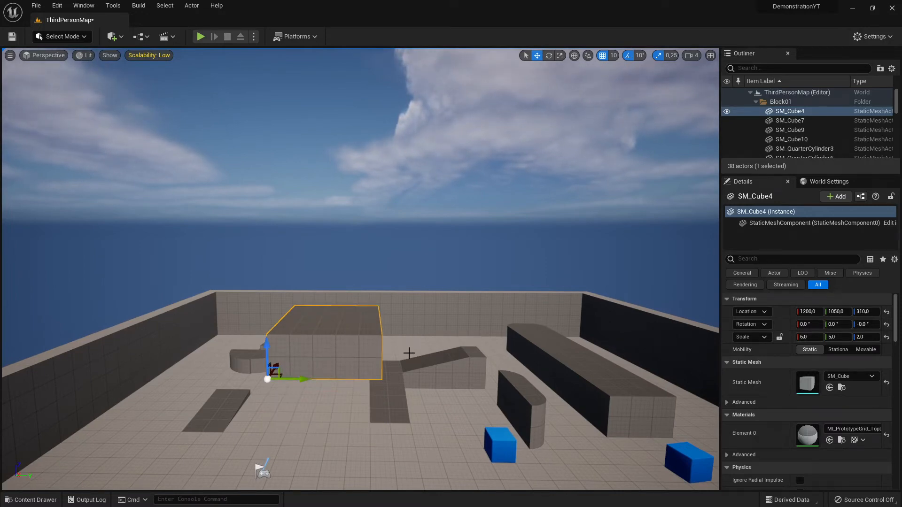
pyautogui.click(550, 55)
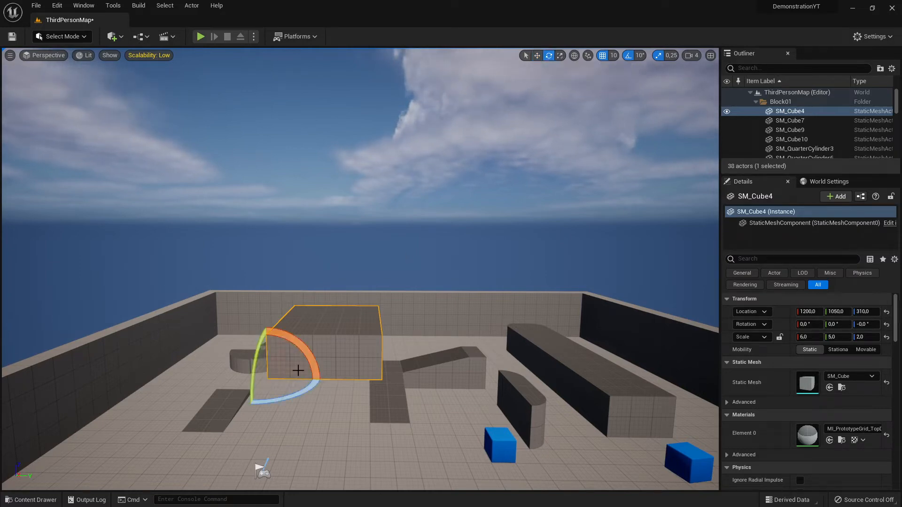
pyautogui.moveTo(292, 343); pyautogui.dragTo(259, 338)
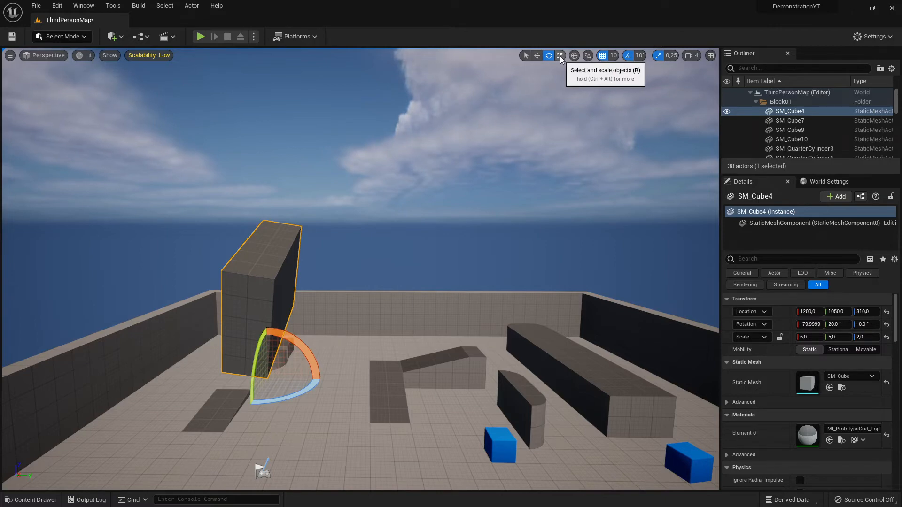
# - Scale SM_Cube4 with the Scale tool, first uniformly and by its axes, to 6.25, 11.75 and 4.75
pyautogui.click(560, 56)
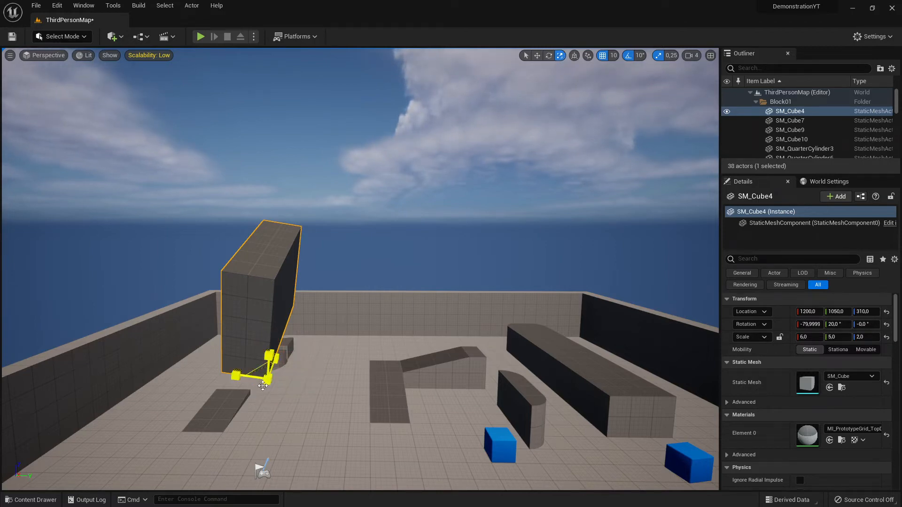
pyautogui.moveTo(267, 379); pyautogui.dragTo(269, 275)
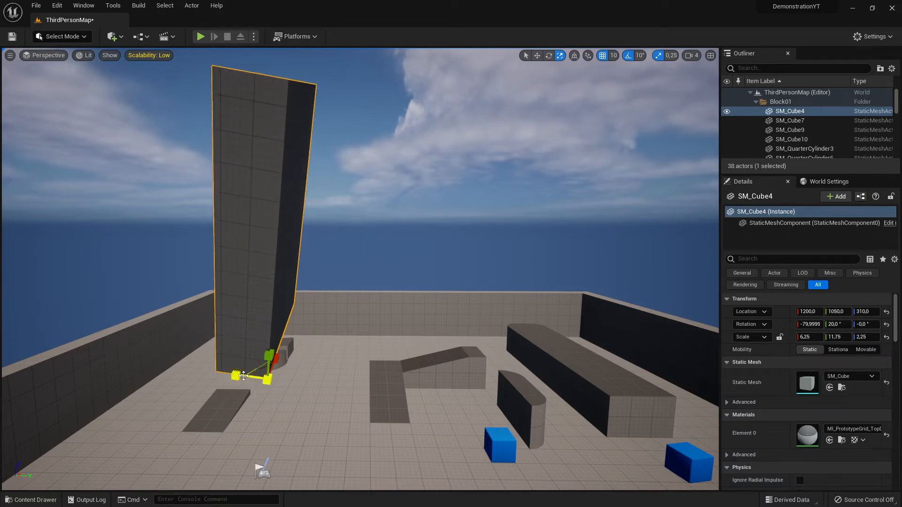
pyautogui.moveTo(230, 378); pyautogui.dragTo(145, 367)
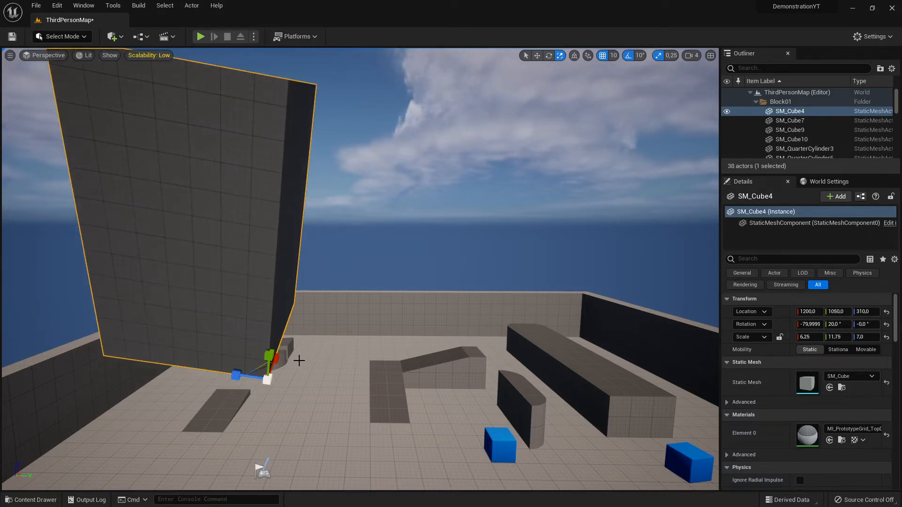
pyautogui.moveTo(244, 367); pyautogui.dragTo(306, 368)
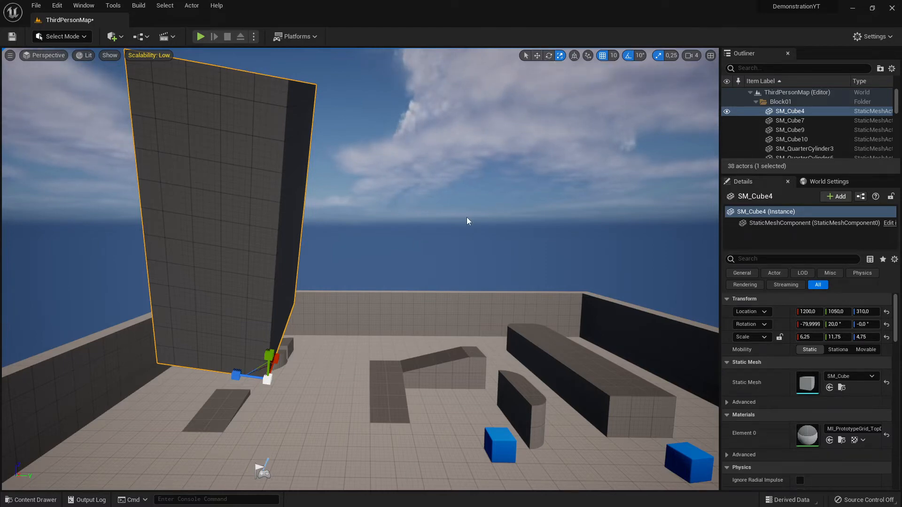
# - Move SM_Cube4 to Y 1250, then reduce its Y scale to 9.5 with the Scale tool
pyautogui.click(537, 56)
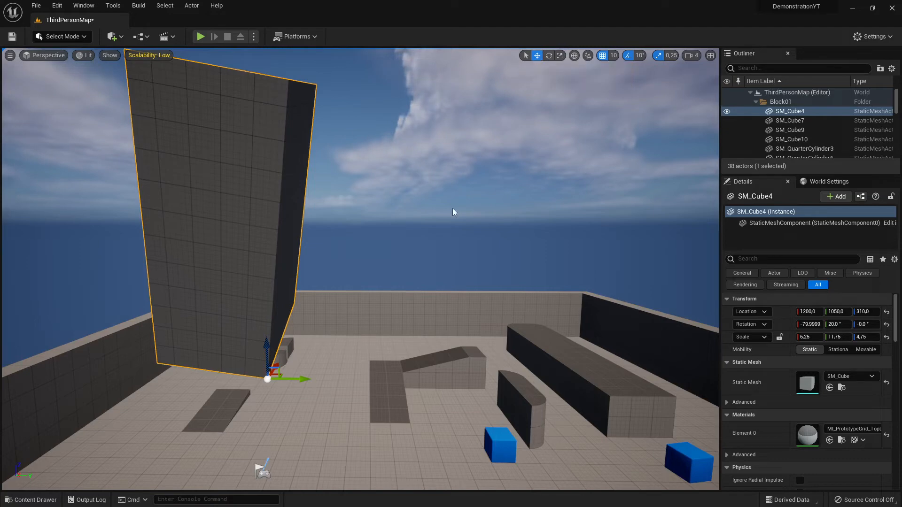
pyautogui.moveTo(298, 376); pyautogui.dragTo(343, 371)
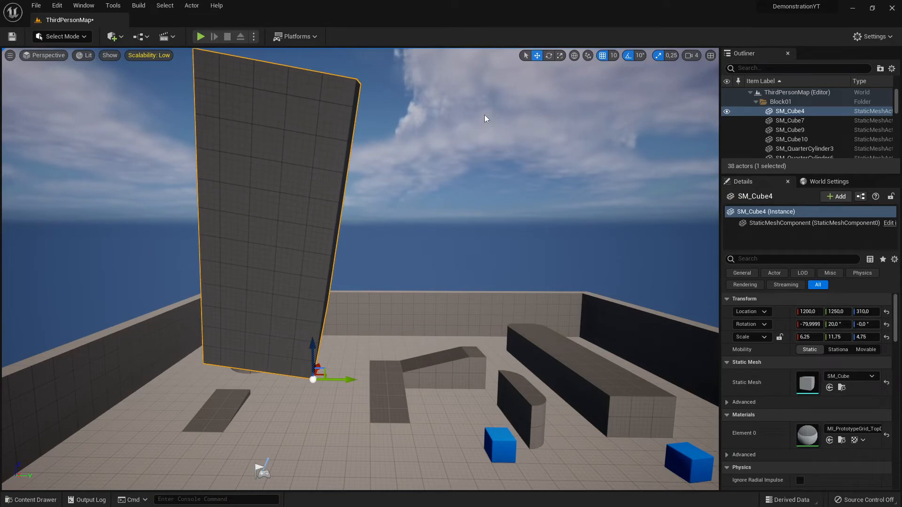
pyautogui.click(550, 56)
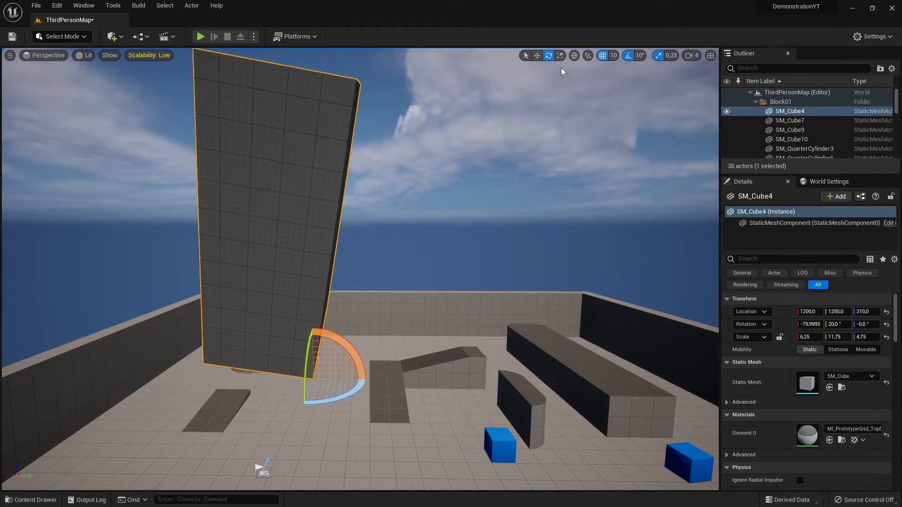
pyautogui.press('r')
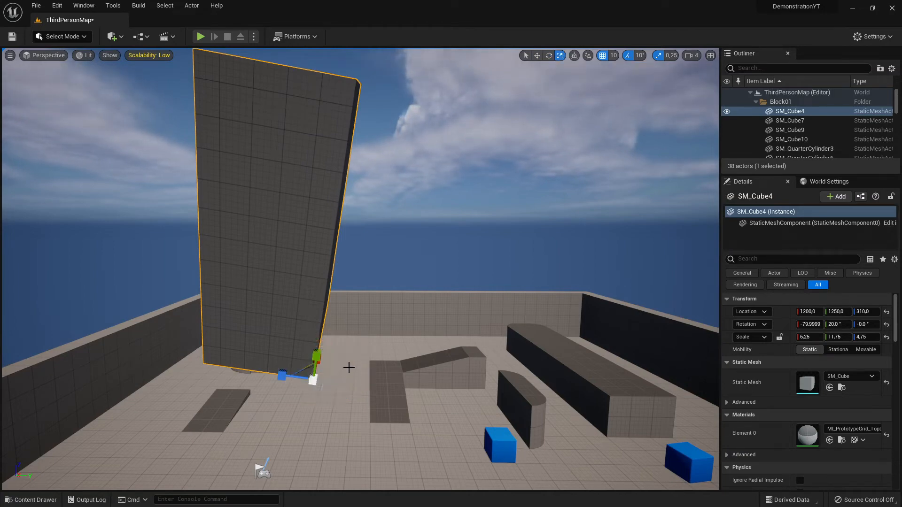
pyautogui.moveTo(317, 359); pyautogui.dragTo(351, 296)
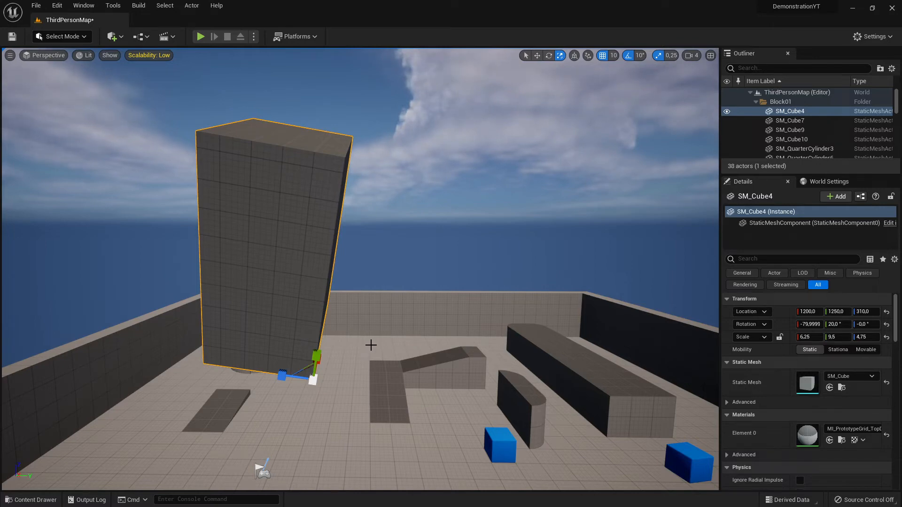
# - Return to the Move tool and delete the block SM_Cube4 from the level
pyautogui.click(537, 55)
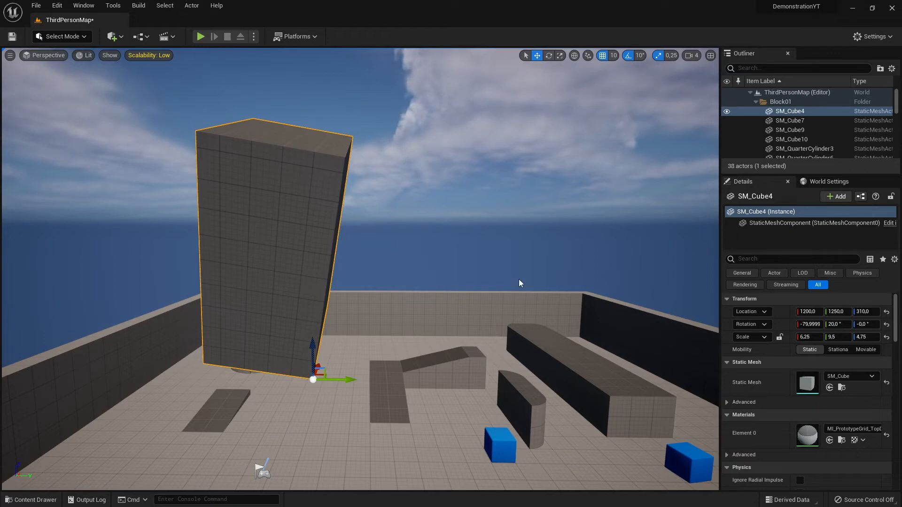
pyautogui.press('Delete')
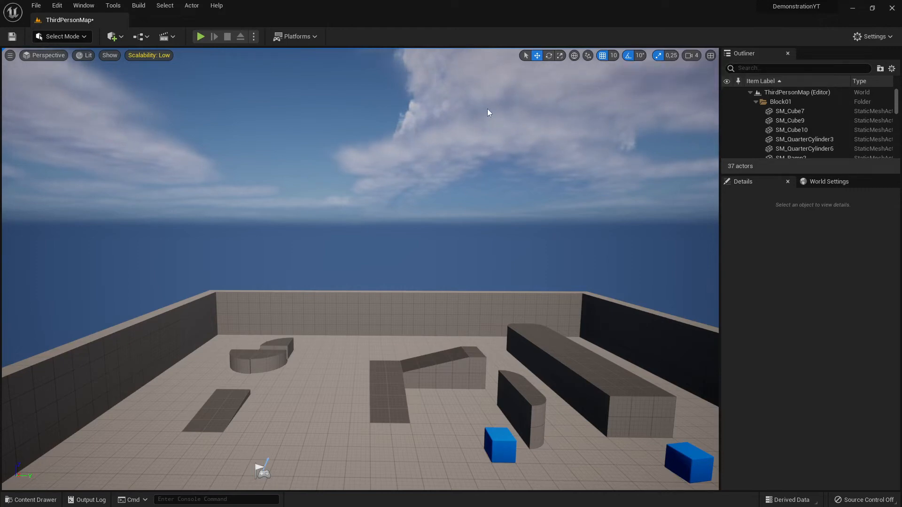
# - Select SM_QuarterCylinder12, switch the gizmo to local coordinates and move the piece along its red axis to Y 1010
pyautogui.click(275, 362)
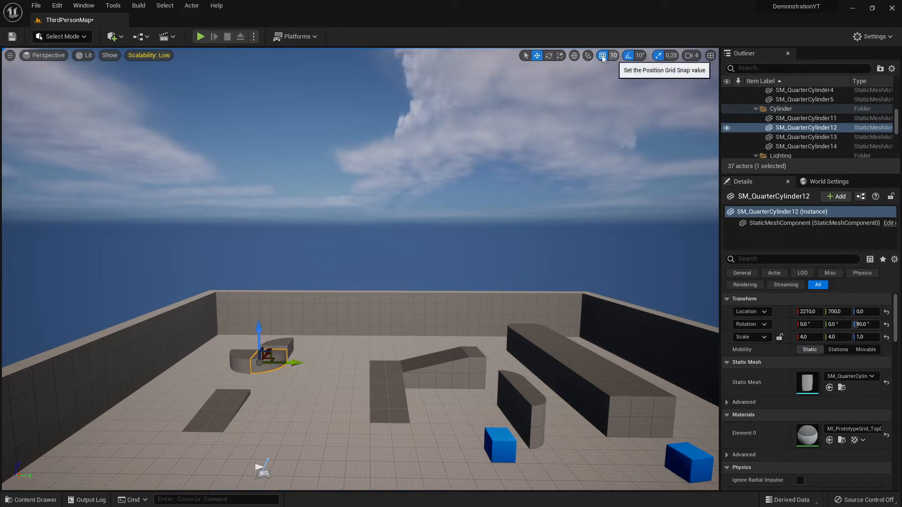
pyautogui.click(573, 57)
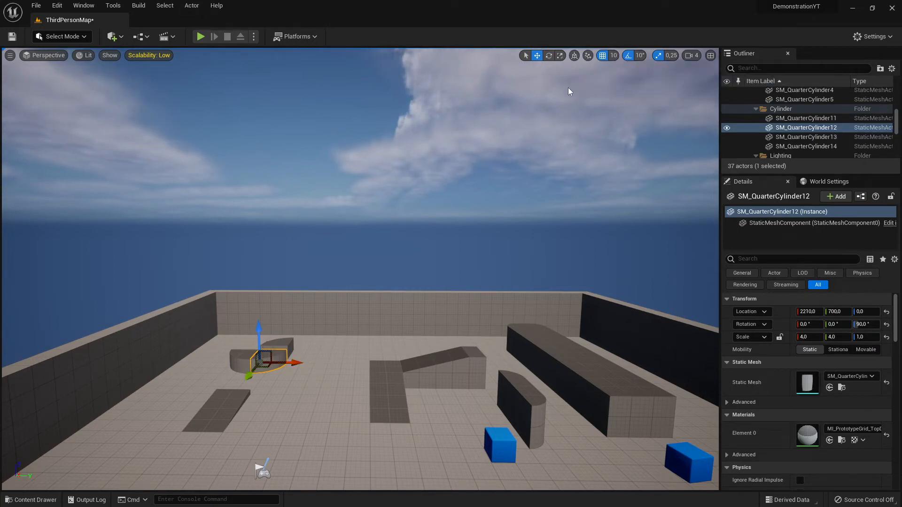
pyautogui.moveTo(299, 371); pyautogui.dragTo(342, 371)
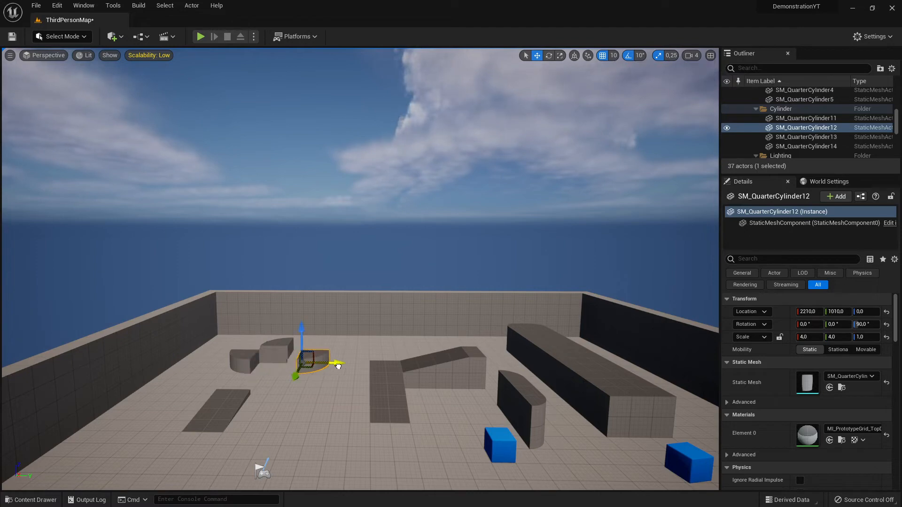
# - Switch the gizmo back to world coordinates and review the Surface Snapping options
pyautogui.click(574, 56)
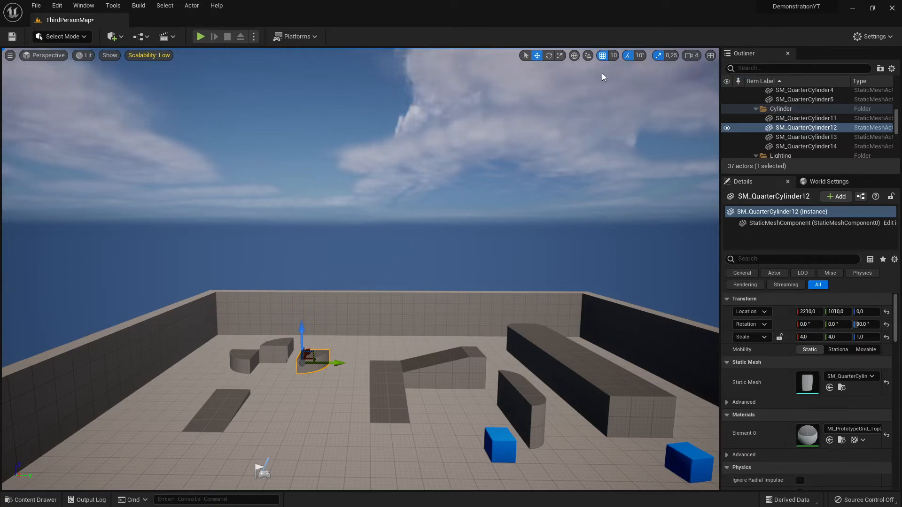
pyautogui.click(587, 56)
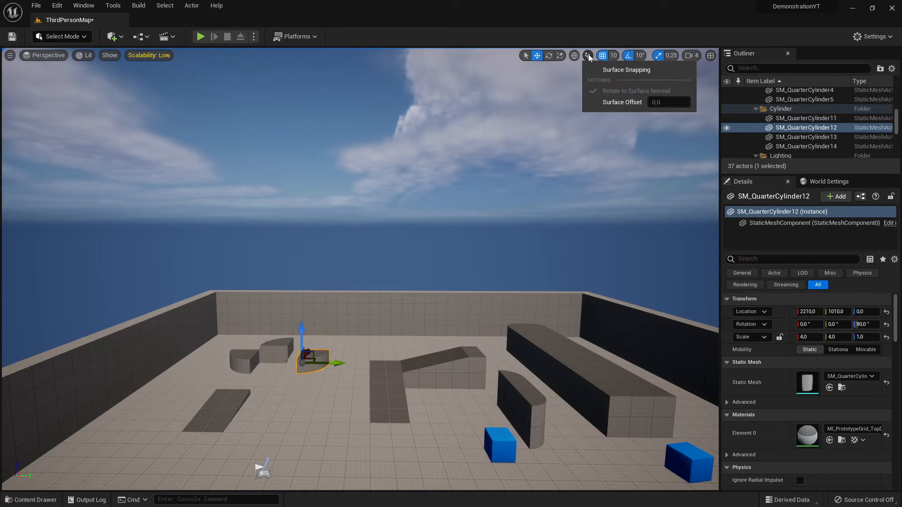
pyautogui.click(589, 56)
# - Move SM_QuarterCylinder12 back against the other cylinder pieces, to Y 700 and Z -10
pyautogui.moveTo(297, 327); pyautogui.dragTo(305, 328, button='right')
pyautogui.moveTo(285, 334)
pyautogui.mouseDown()
pyautogui.moveTo(287, 253)
pyautogui.moveTo(286, 345)
pyautogui.mouseUp()
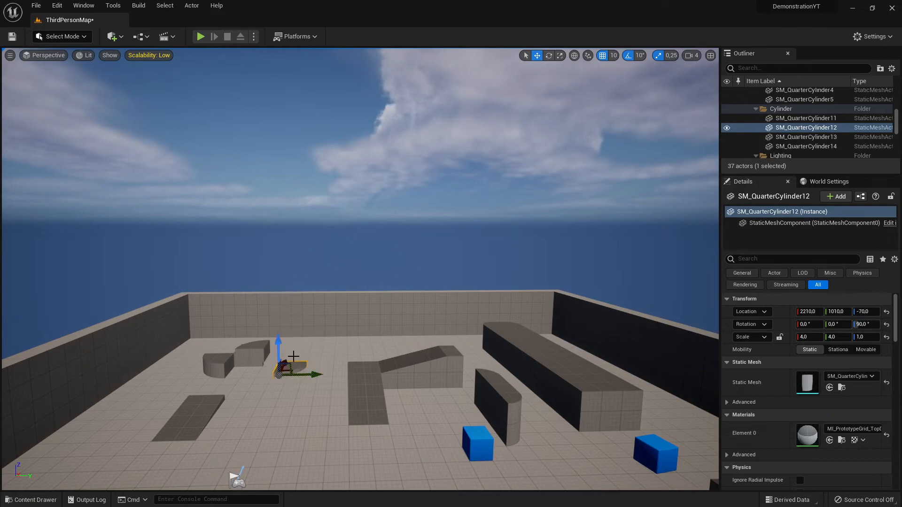
pyautogui.moveTo(306, 374); pyautogui.dragTo(272, 366)
pyautogui.scroll(5, 263, 371)
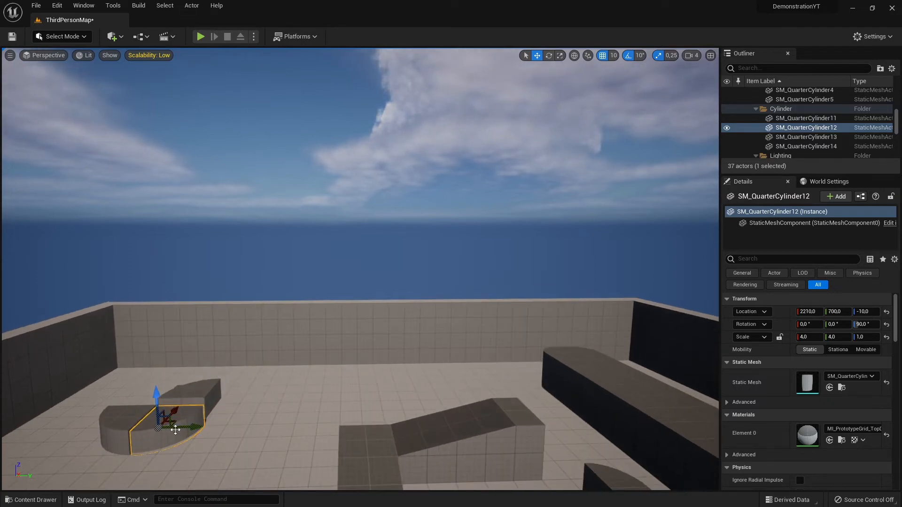
pyautogui.moveTo(188, 430); pyautogui.dragTo(220, 430)
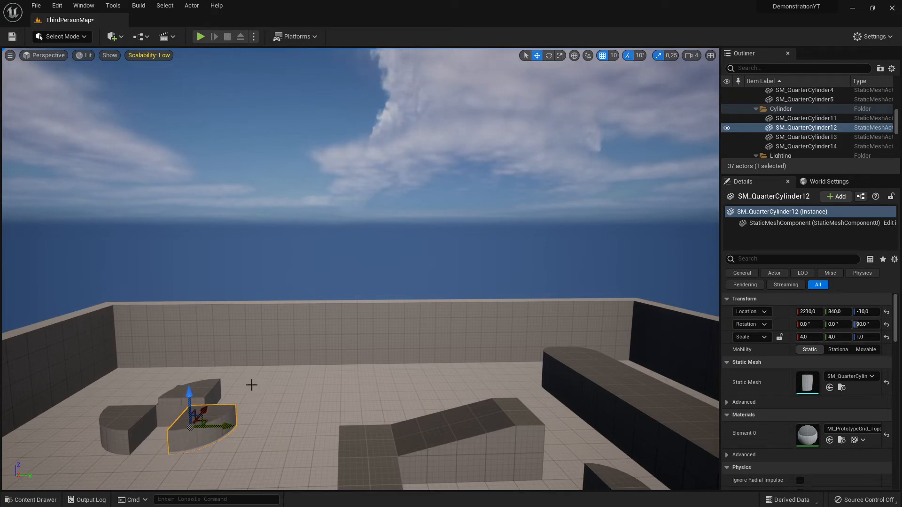
pyautogui.moveTo(230, 427); pyautogui.dragTo(198, 434)
# - Align SM_QuarterCylinder12 with its neighbouring cylinder piece at X 2200, Y 700 and Z 0
pyautogui.moveTo(330, 358); pyautogui.dragTo(268, 398, button='right')
pyautogui.press('a')
pyautogui.press('w')
pyautogui.press('d')
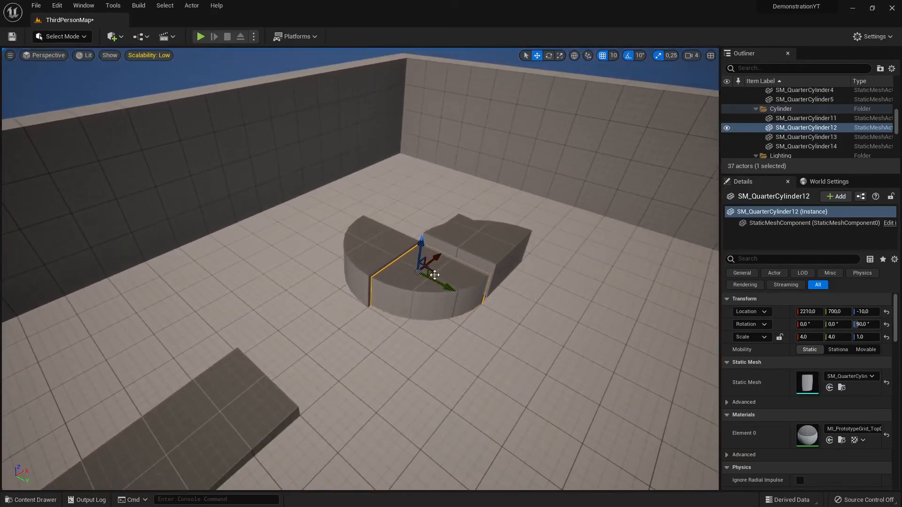
pyautogui.moveTo(433, 263); pyautogui.dragTo(421, 250)
# - Fly around the level to examine the repositioned cylinder pieces and the whole walled arena from the opposite side
pyautogui.moveTo(435, 236)
pyautogui.mouseDown(button='right')
pyautogui.moveTo(484, 235)
pyautogui.moveTo(443, 221)
pyautogui.mouseUp(button='right')
pyautogui.press('a')
pyautogui.moveTo(588, 115); pyautogui.dragTo(619, 103, button='right')
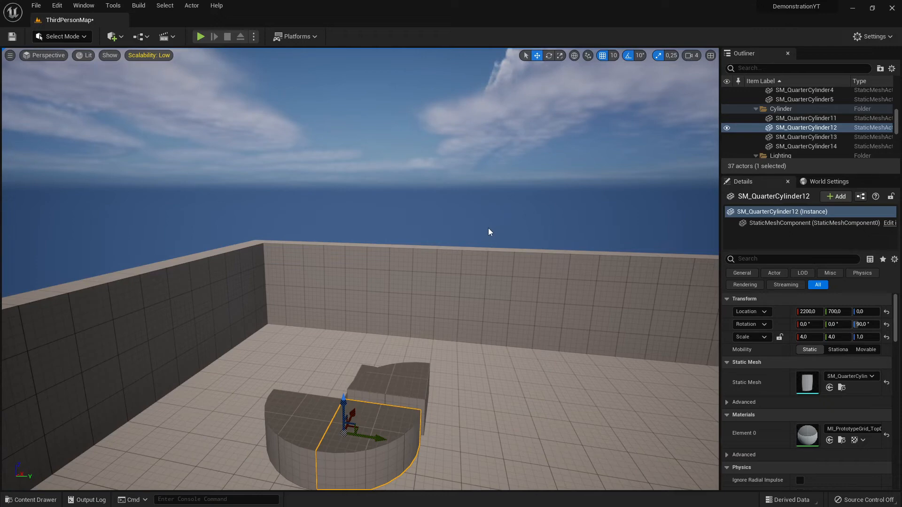
pyautogui.press('w')
pyautogui.moveTo(551, 156); pyautogui.dragTo(667, 134, button='right')
pyautogui.press('s')
pyautogui.moveTo(414, 201); pyautogui.dragTo(430, 217, button='right')
pyautogui.press('d')
pyautogui.press('a')
pyautogui.press('d')
pyautogui.moveTo(371, 249); pyautogui.dragTo(372, 215, button='right')
pyautogui.press('a')
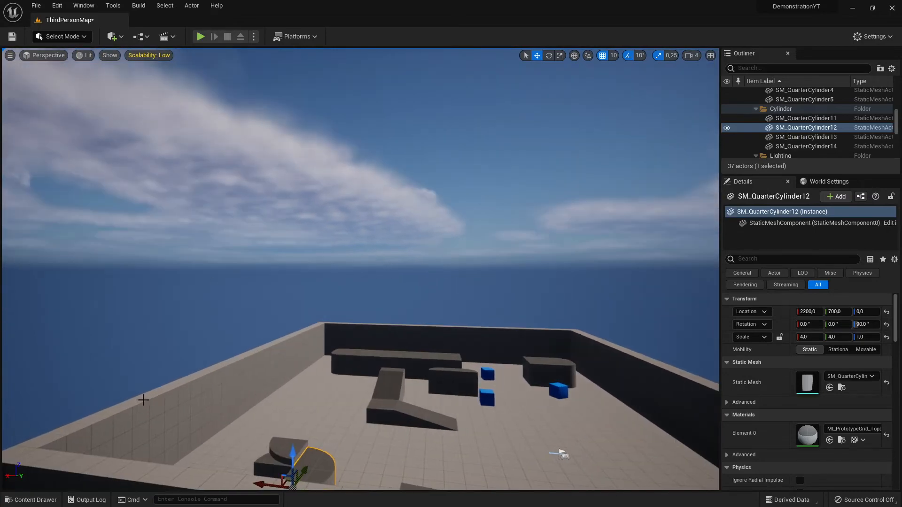
pyautogui.moveTo(484, 356); pyautogui.dragTo(483, 399, button='right')
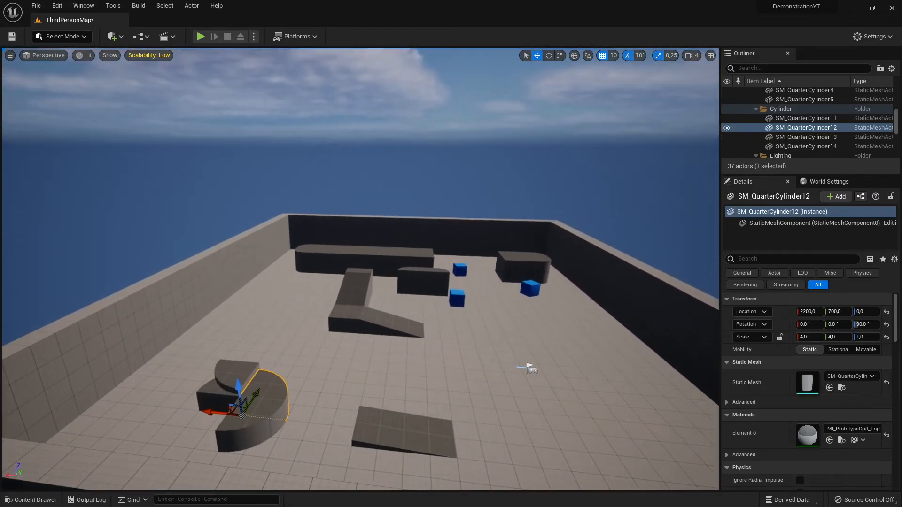
# - Set the camera speed to 8 and fly around the walled arena to try the faster movement
pyautogui.click(693, 58)
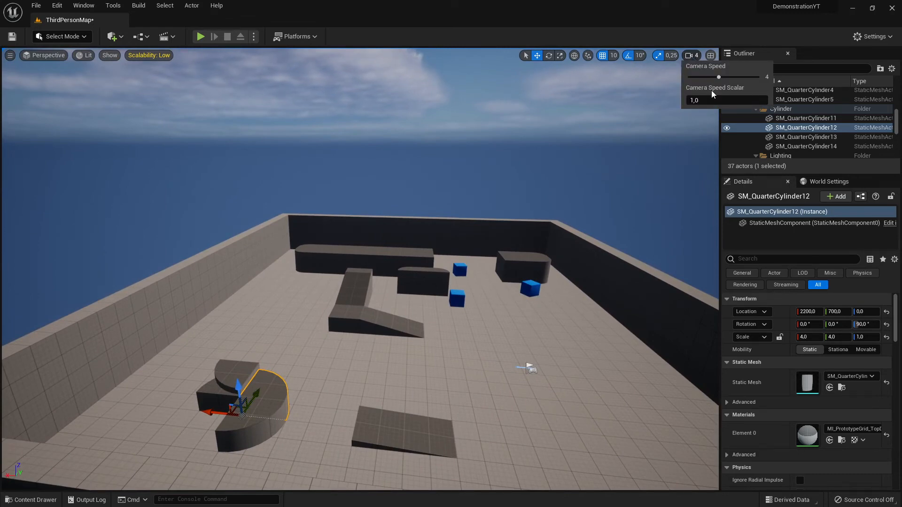
pyautogui.moveTo(489, 319); pyautogui.dragTo(456, 299, button='right')
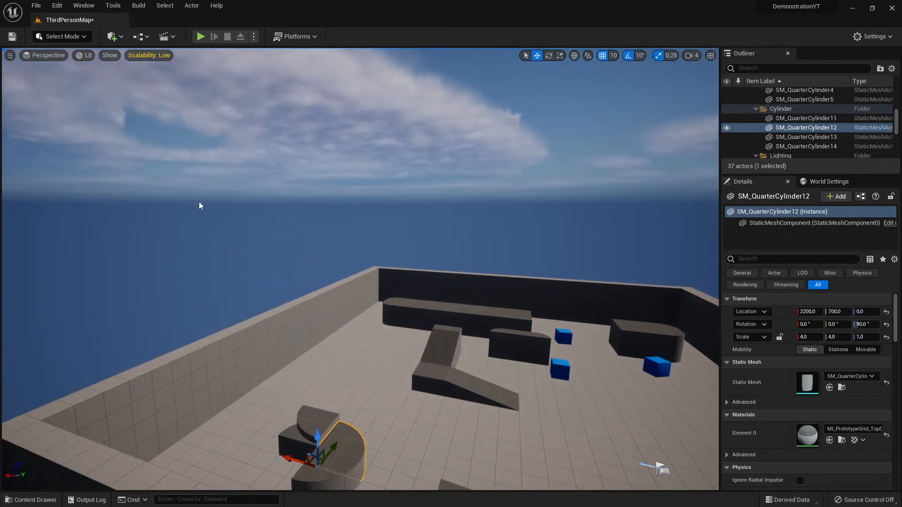
pyautogui.click(694, 56)
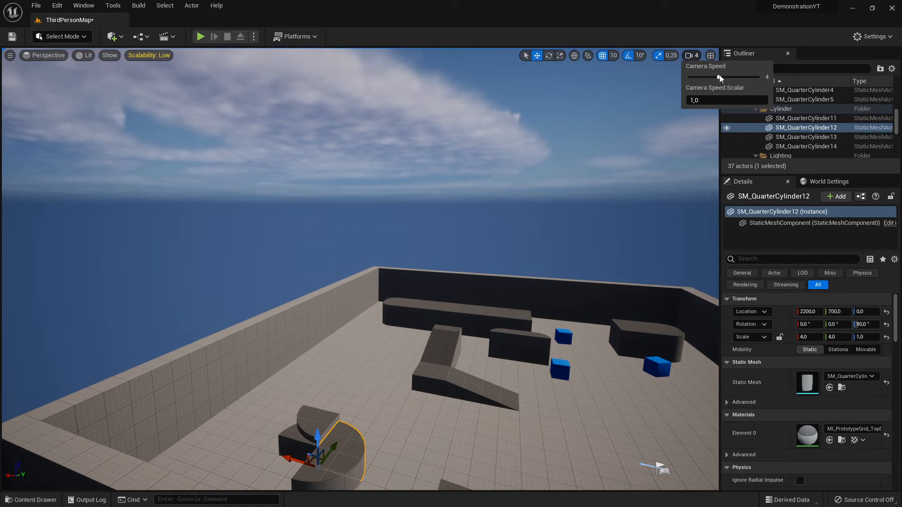
pyautogui.moveTo(720, 78); pyautogui.dragTo(751, 77)
pyautogui.moveTo(578, 166); pyautogui.dragTo(815, 194, button='right')
pyautogui.press('w')
pyautogui.press('s')
pyautogui.press('s')
pyautogui.press('w')
pyautogui.press('e')
pyautogui.press('s')
pyautogui.press('w')
pyautogui.press('s')
pyautogui.press('w')
pyautogui.press('w')
pyautogui.moveTo(360, 269); pyautogui.dragTo(565, 173, button='right')
pyautogui.press('s')
pyautogui.press('w')
pyautogui.press('s')
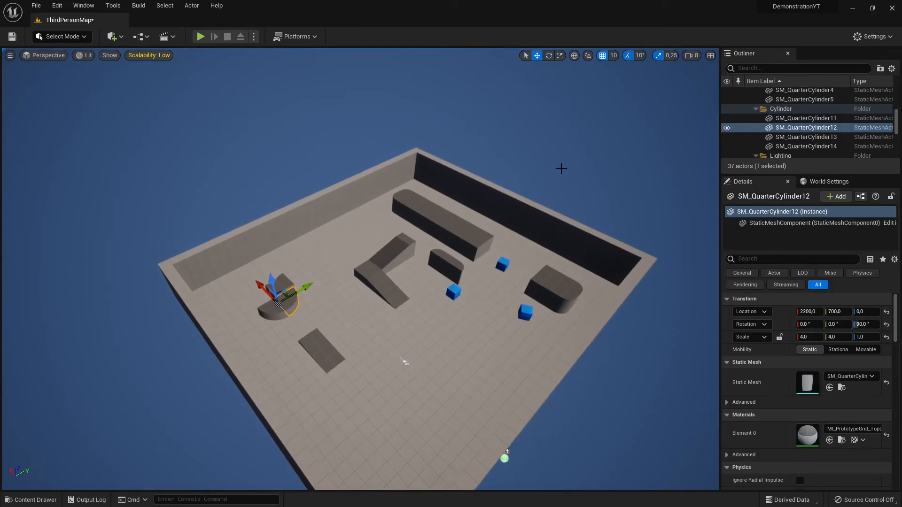
# - Set the camera speed back to 4 and fly over the arena at that pace
pyautogui.click(689, 55)
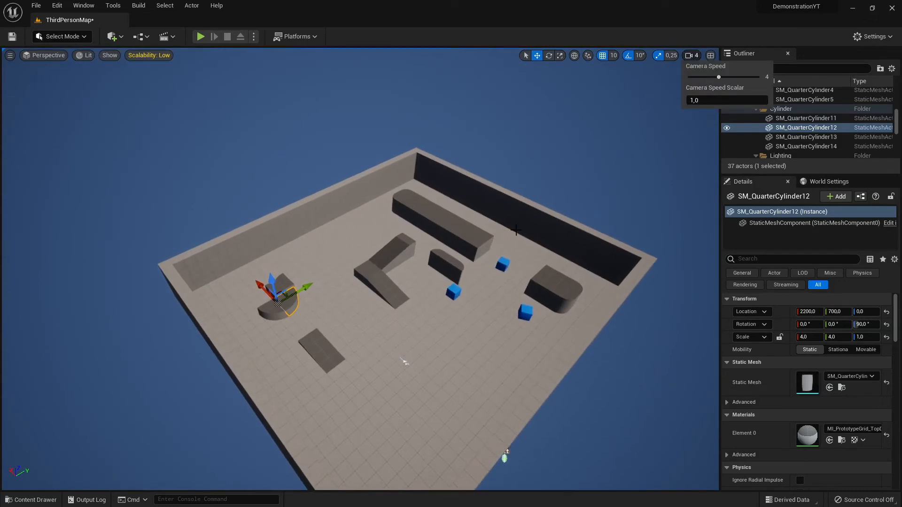
pyautogui.moveTo(545, 216); pyautogui.dragTo(649, 91, button='right')
pyautogui.press('w')
pyautogui.press('s')
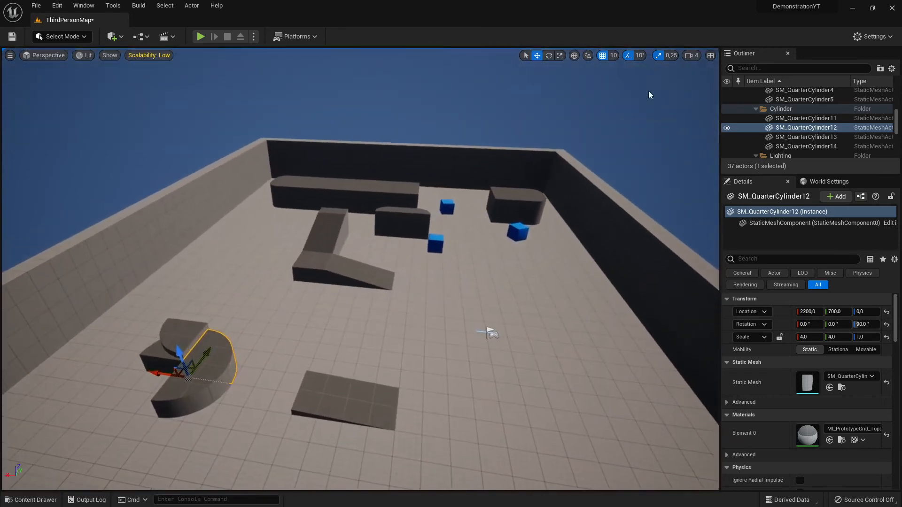
# - Lower the camera speed to 1 and try flying slowly over the arena
pyautogui.click(695, 56)
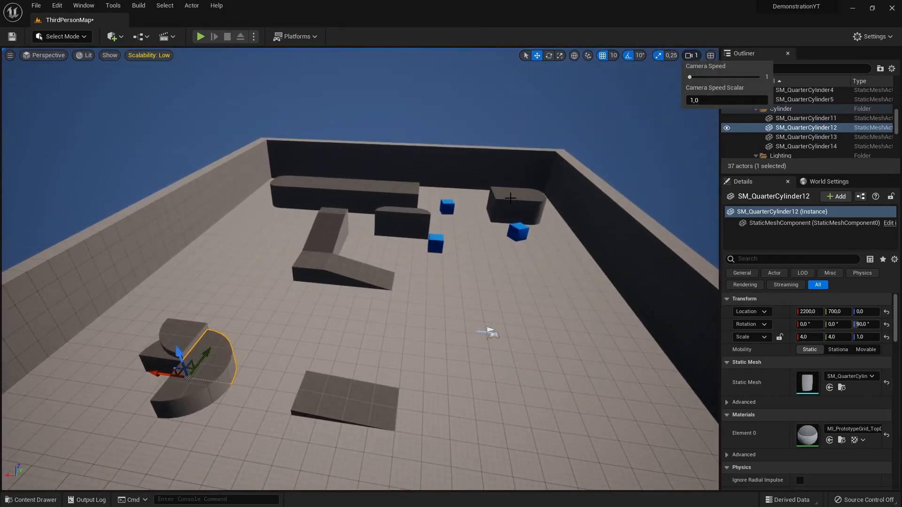
pyautogui.moveTo(507, 195); pyautogui.dragTo(421, 226, button='right')
pyautogui.press('w')
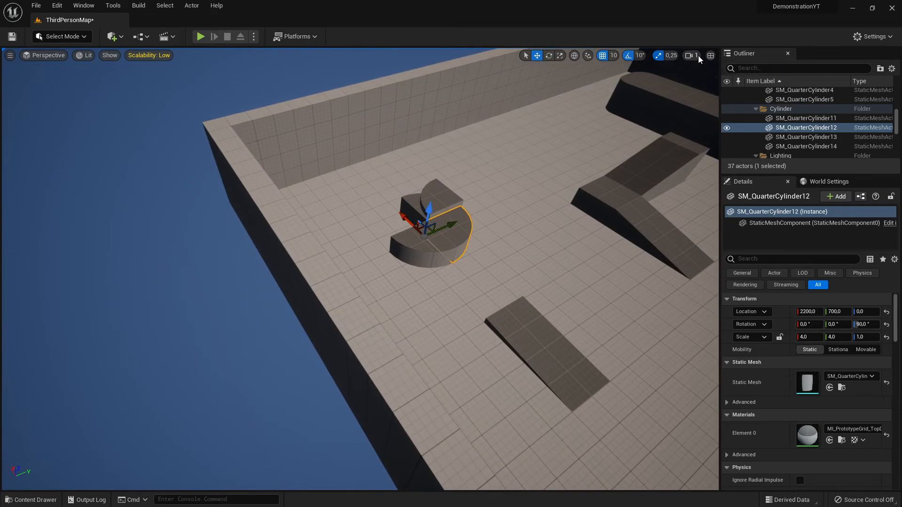
# - Raise the camera speed to 3 and fly in close to the quarter-cylinder pieces
pyautogui.click(694, 55)
pyautogui.click(700, 77)
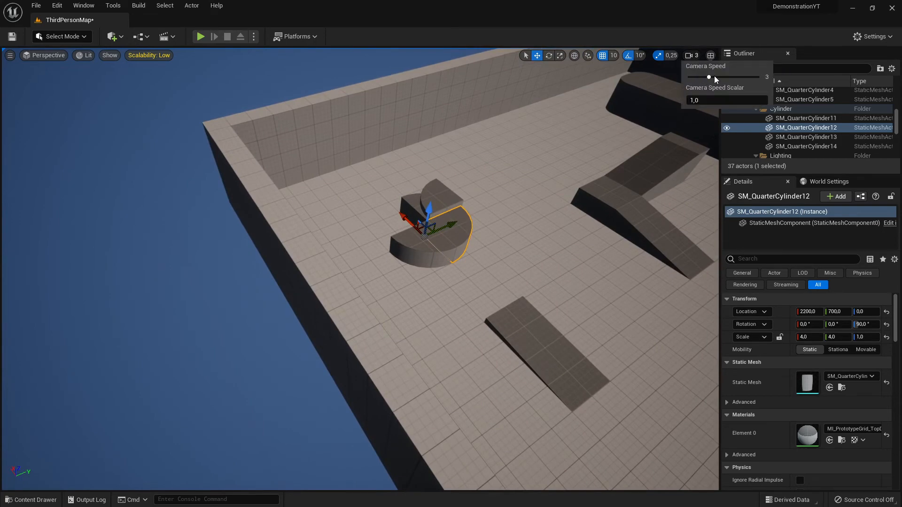
pyautogui.moveTo(531, 192); pyautogui.dragTo(500, 94, button='right')
pyautogui.press('w')
pyautogui.press('w')
pyautogui.press('d')
pyautogui.press('w')
pyautogui.press('d')
pyautogui.press('a')
pyautogui.press('d')
pyautogui.press('a')
# - Reduce the camera speed to 1 and examine the edges between the cylinder pieces with small, slow movements
pyautogui.click(694, 55)
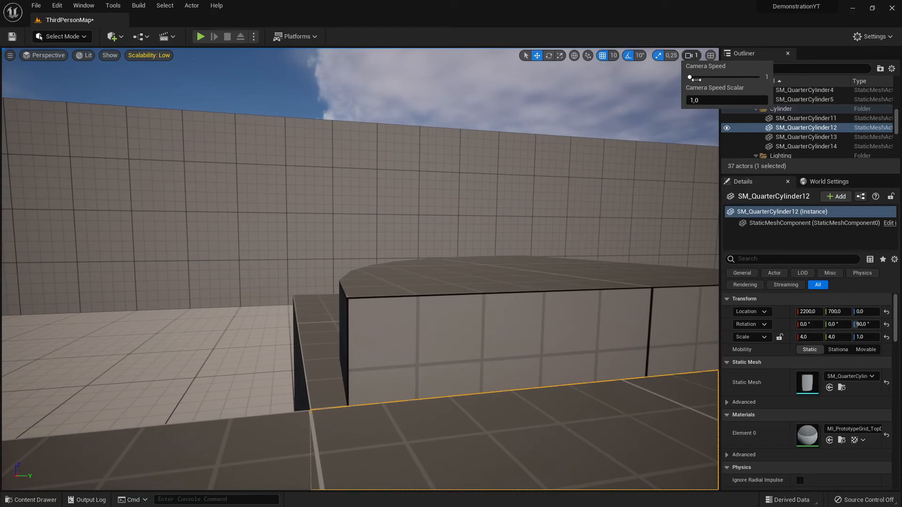
pyautogui.moveTo(536, 196)
pyautogui.mouseDown(button='right')
pyautogui.moveTo(717, 198)
pyautogui.moveTo(649, 188)
pyautogui.moveTo(502, 193)
pyautogui.moveTo(710, 190)
pyautogui.moveTo(454, 194)
pyautogui.moveTo(521, 200)
pyautogui.mouseUp(button='right')
pyautogui.press('a')
pyautogui.press('d')
pyautogui.press('s')
pyautogui.press('a')
pyautogui.press('a')
pyautogui.press('d')
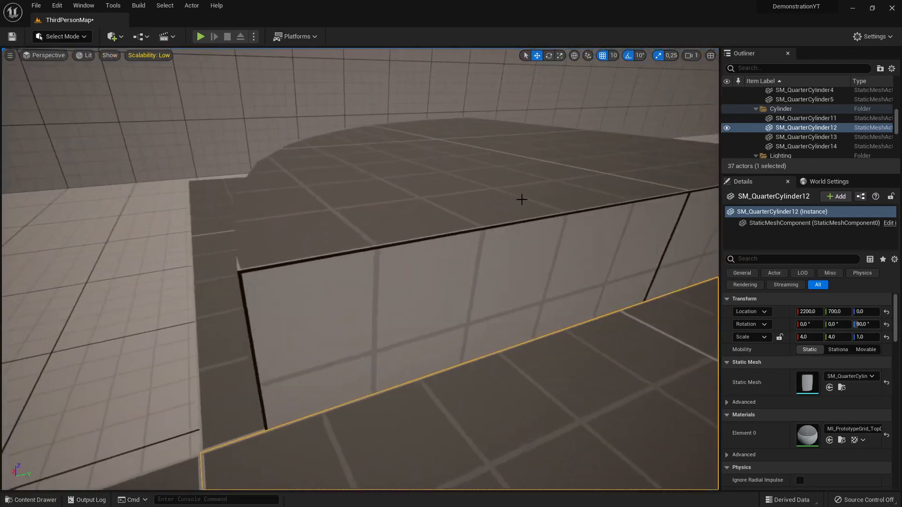
# - Set the camera speed to 4, select the wall SM_Cube6, and turn the view toward the ramp and blue cubes
pyautogui.click(451, 251)
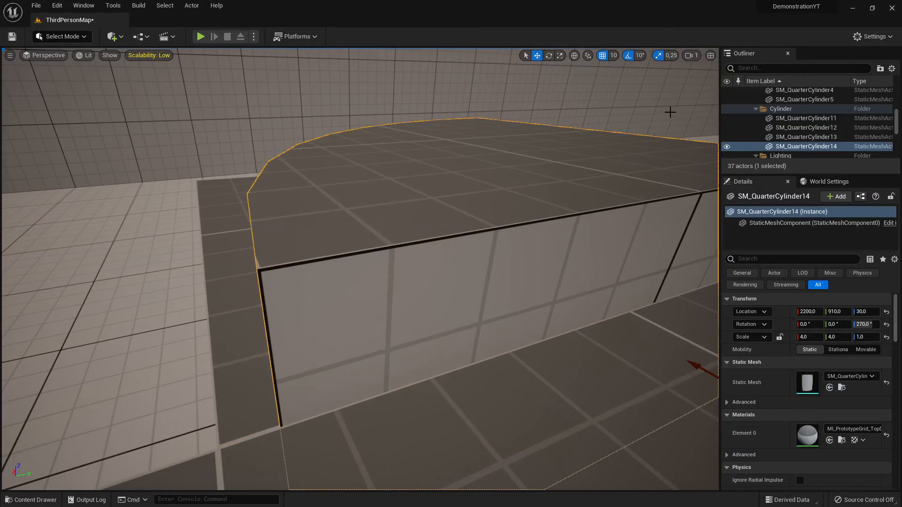
pyautogui.click(692, 55)
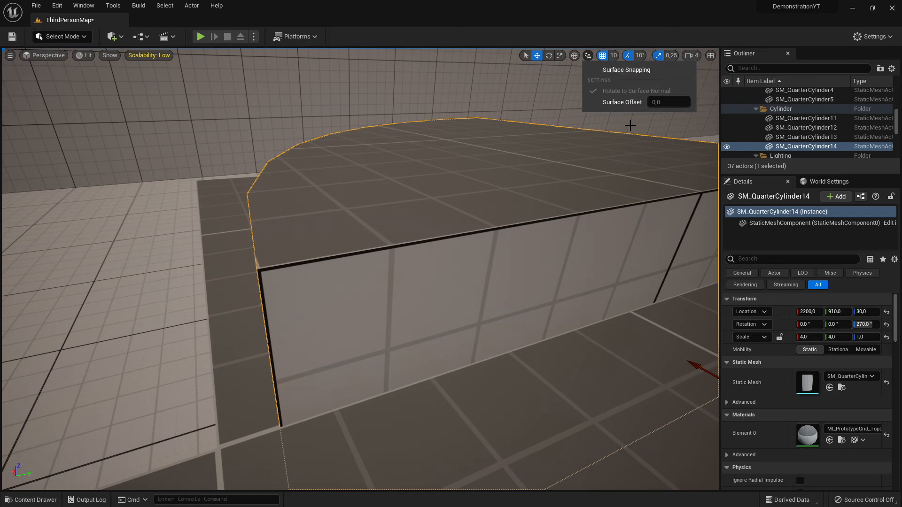
pyautogui.click(667, 74)
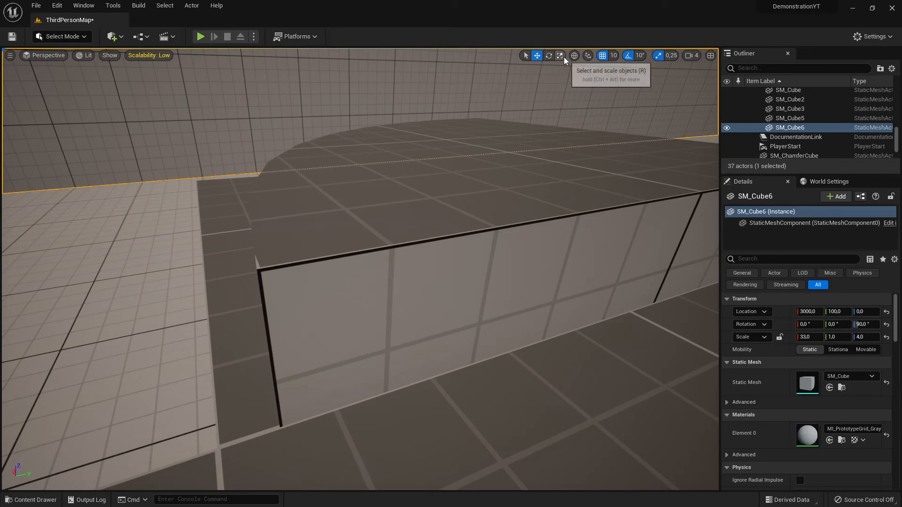
pyautogui.moveTo(525, 94)
pyautogui.mouseDown(button='right')
pyautogui.moveTo(681, 80)
pyautogui.moveTo(639, 68)
pyautogui.moveTo(529, 101)
pyautogui.mouseUp(button='right')
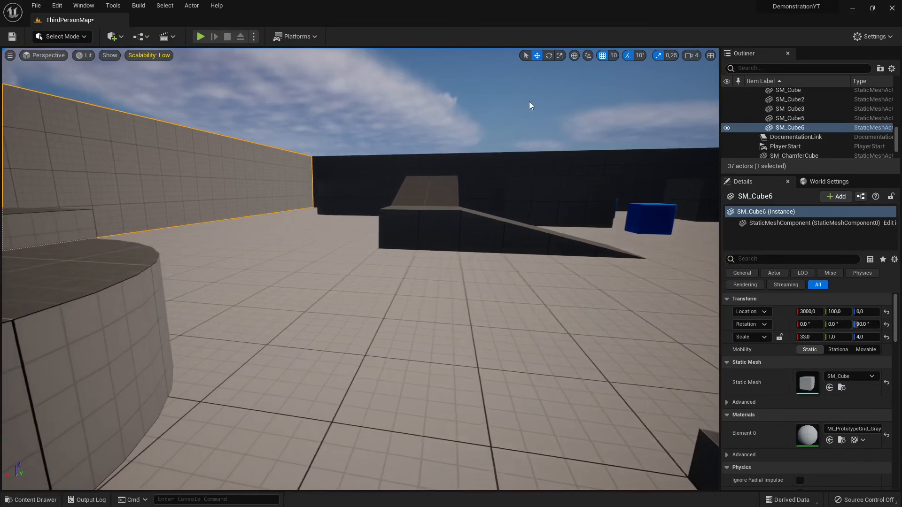
# - Split the viewport into four panes, try maximizing the Right view, and return to a single Perspective view
pyautogui.click(711, 56)
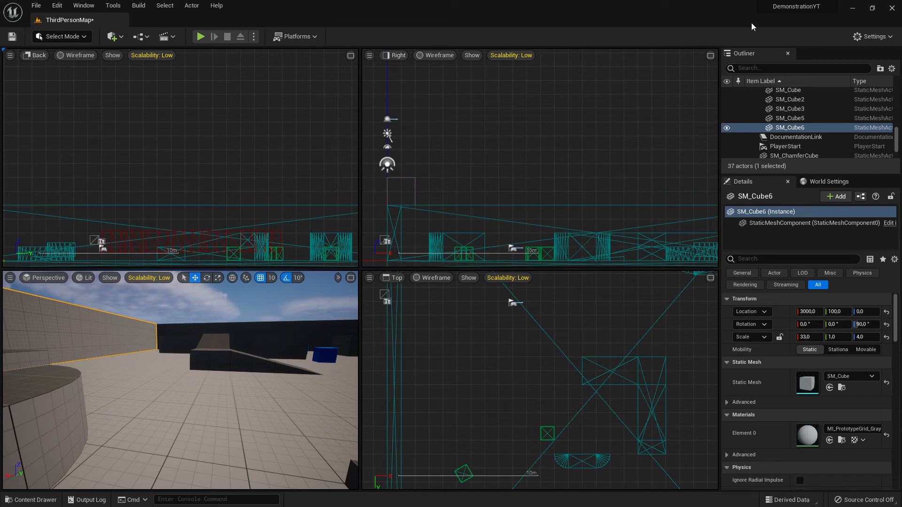
pyautogui.click(710, 55)
pyautogui.click(711, 55)
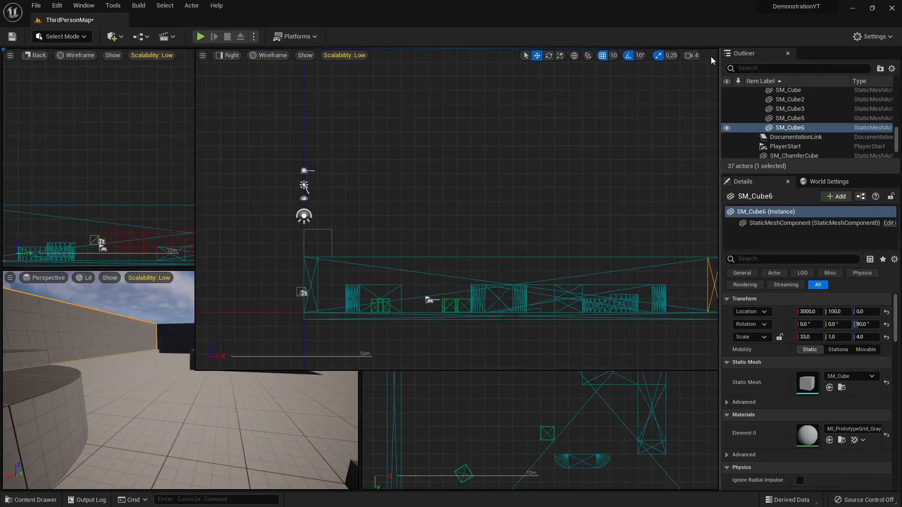
pyautogui.click(342, 283)
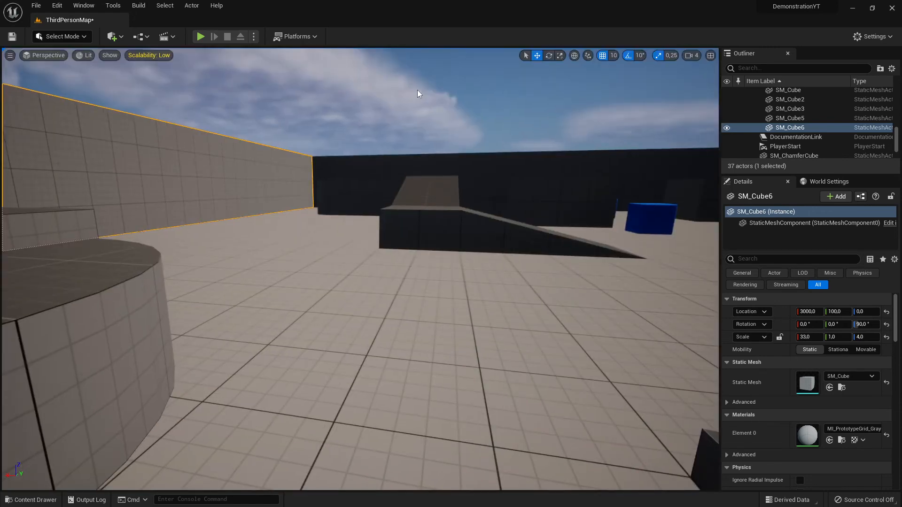
# - Review the available view types, and select the floor SM_Cube in the four-pane layout before maximizing the Perspective view
pyautogui.click(46, 55)
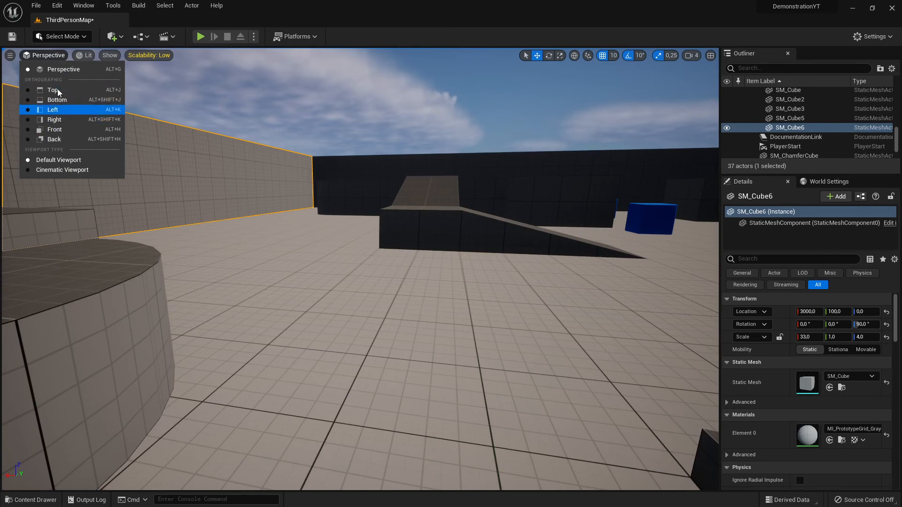
pyautogui.click(710, 55)
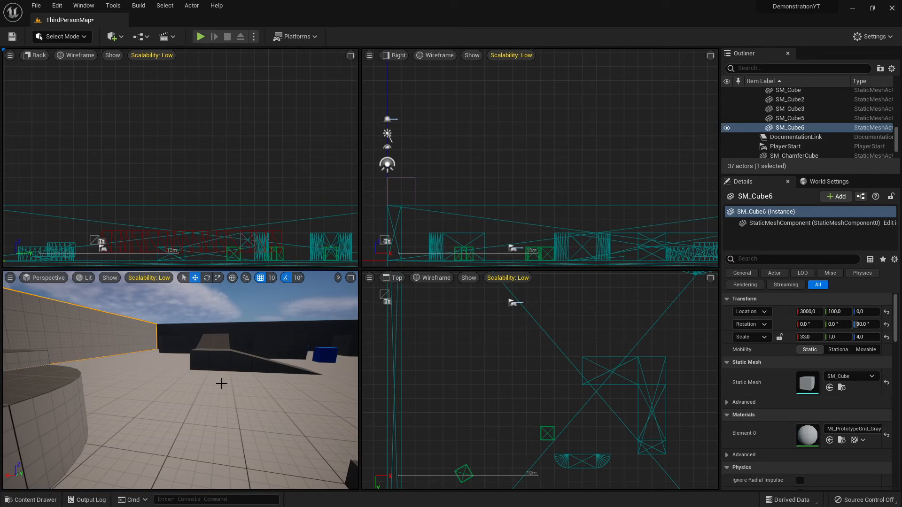
pyautogui.click(305, 384)
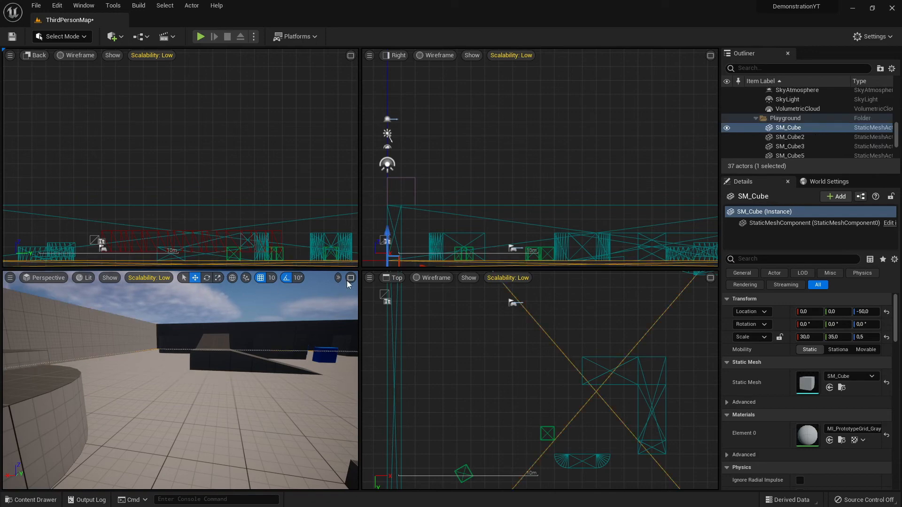
pyautogui.click(350, 279)
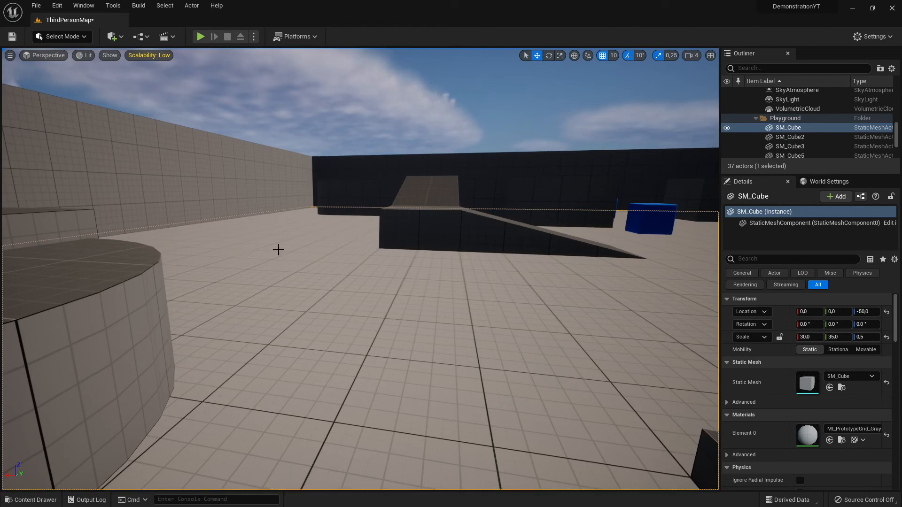
# - Restore the four-pane layout and move SM_Cube9 along the X axis to 2010 in the Top view
pyautogui.click(711, 55)
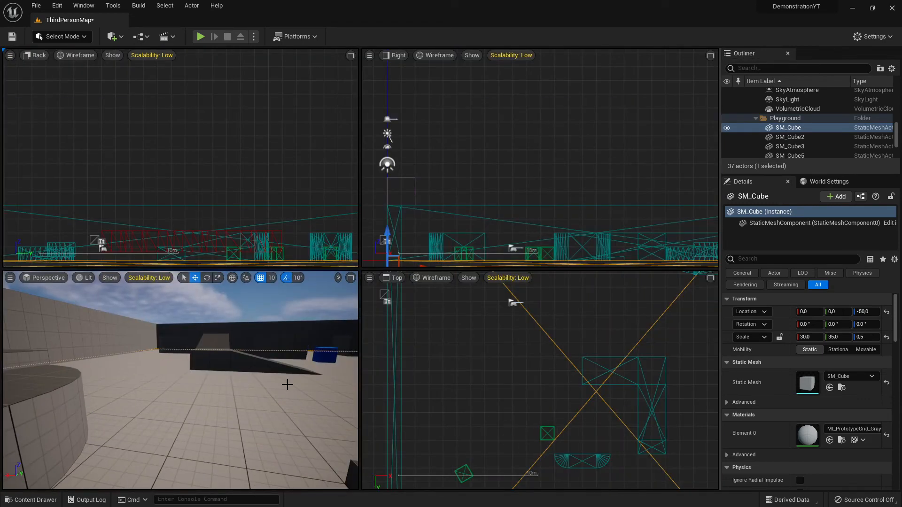
pyautogui.click(222, 360)
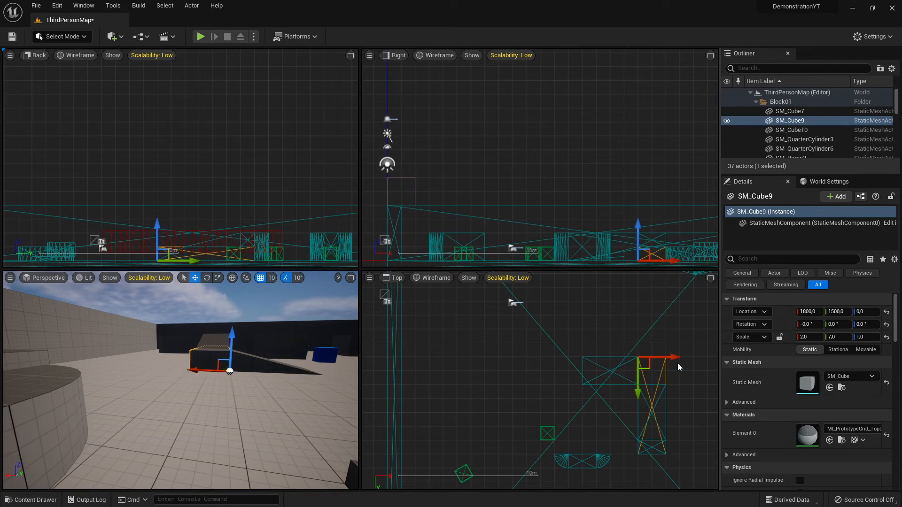
pyautogui.moveTo(677, 358); pyautogui.dragTo(703, 363)
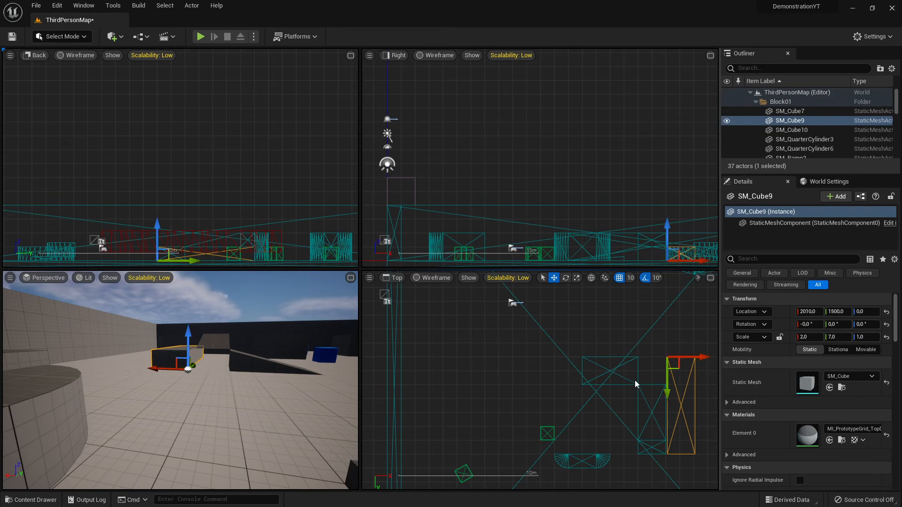
# - Maximize the Right wireframe view, restore the four panes, and bring the Perspective view back to full size
pyautogui.click(710, 55)
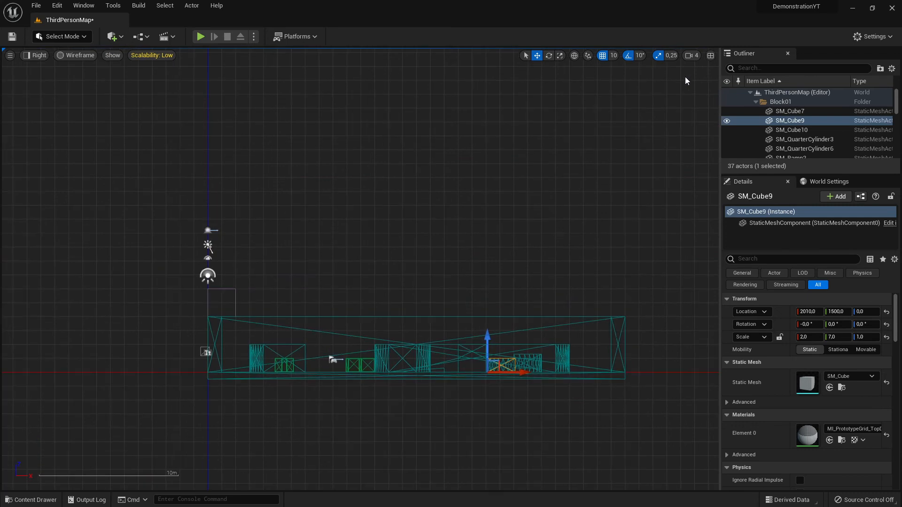
pyautogui.click(712, 56)
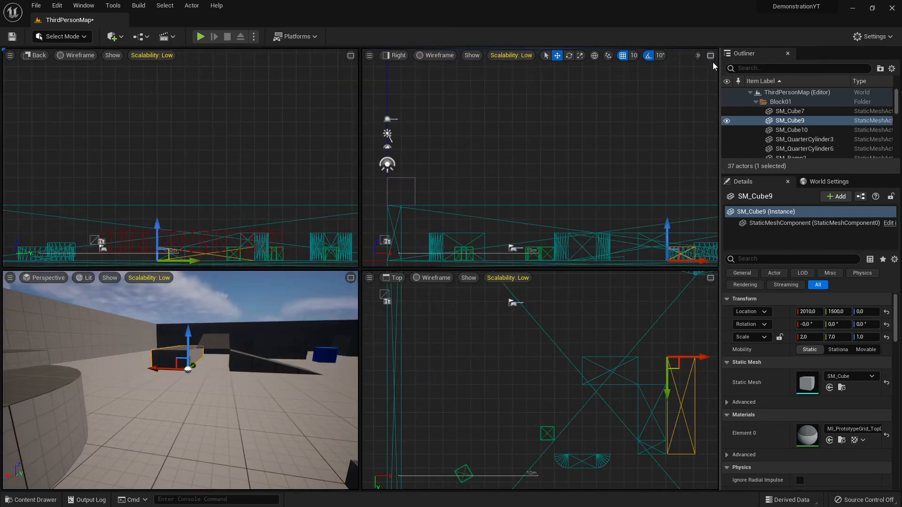
pyautogui.click(345, 271)
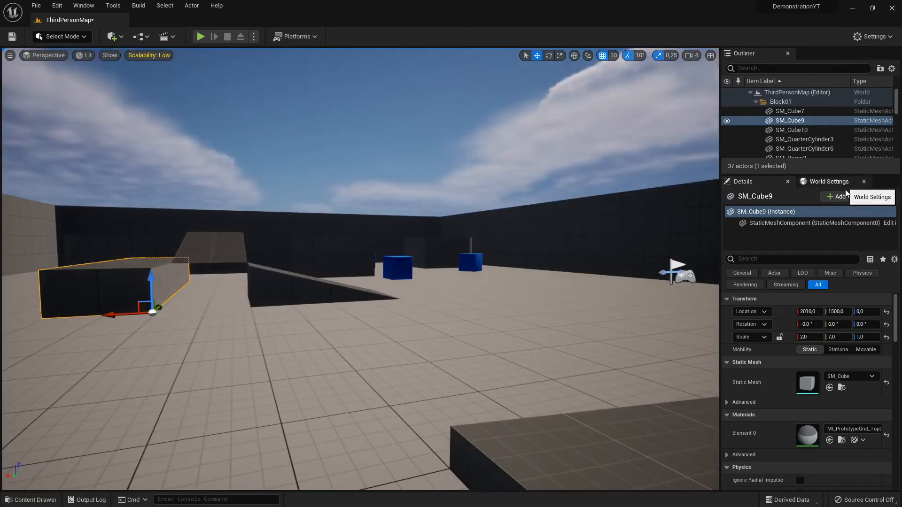
# - Fly above the arena, review the context actions for the wall SM_Cube5, and clear the selection
pyautogui.moveTo(523, 295); pyautogui.dragTo(871, 276, button='right')
pyautogui.press('s')
pyautogui.press('w')
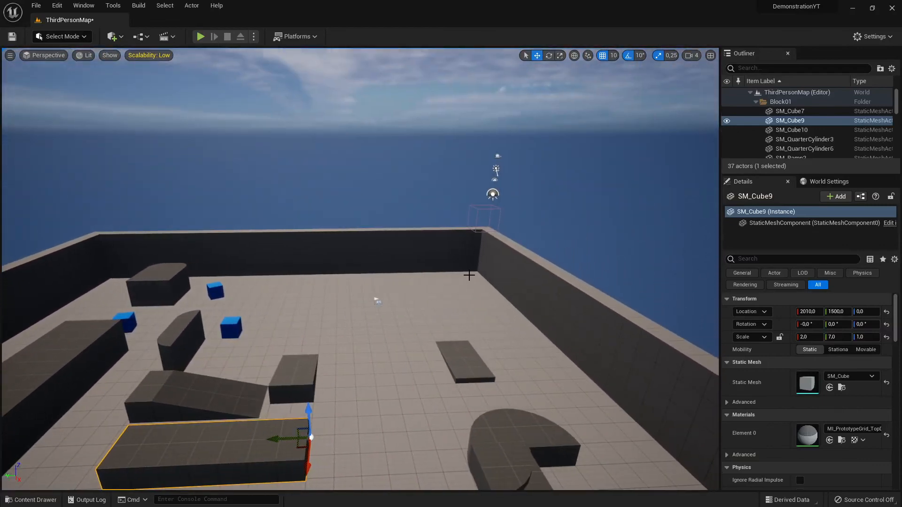
pyautogui.moveTo(468, 298)
pyautogui.mouseDown(button='right')
pyautogui.moveTo(405, 295)
pyautogui.moveTo(473, 291)
pyautogui.mouseUp(button='right')
pyautogui.press('d')
pyautogui.press('a')
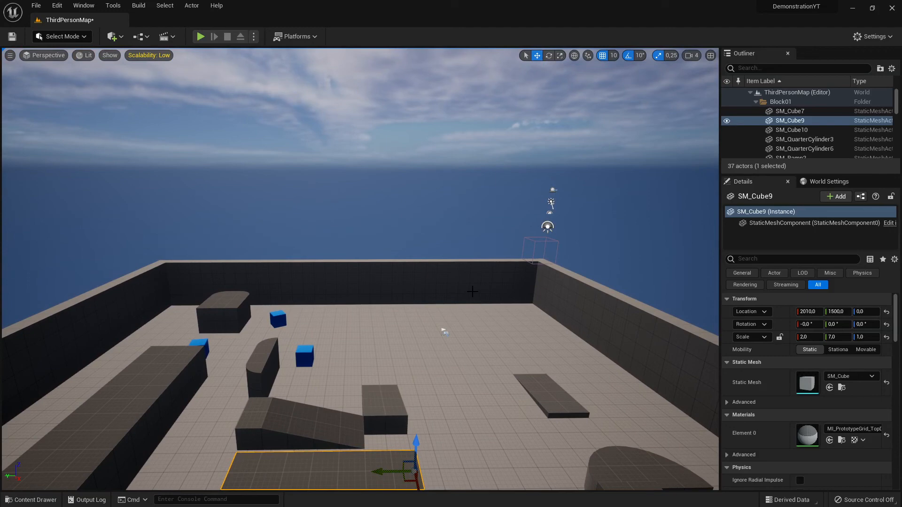
pyautogui.rightClick(473, 292)
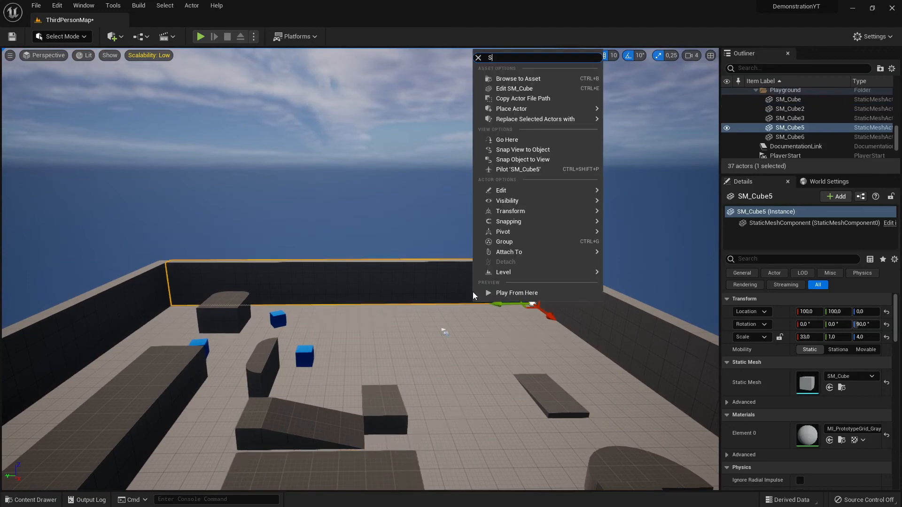
pyautogui.write('s')
pyautogui.click(389, 271)
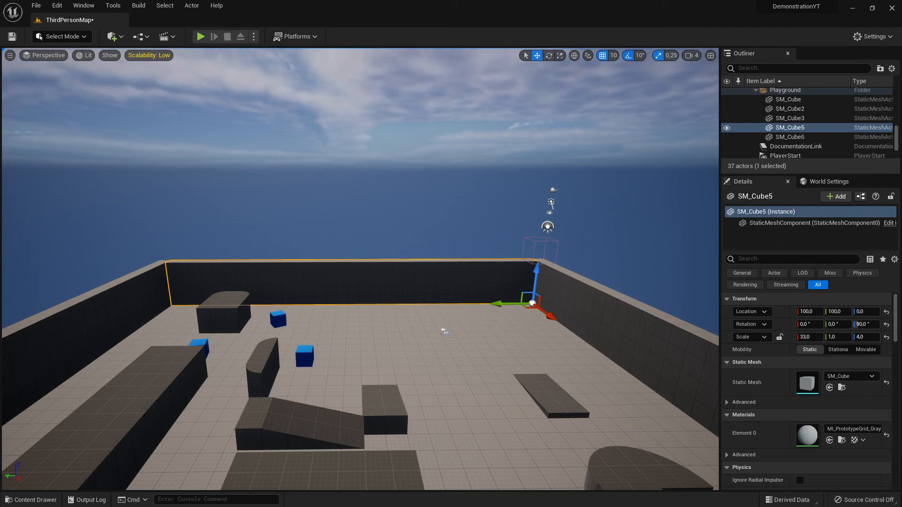
pyautogui.rightClick(437, 234)
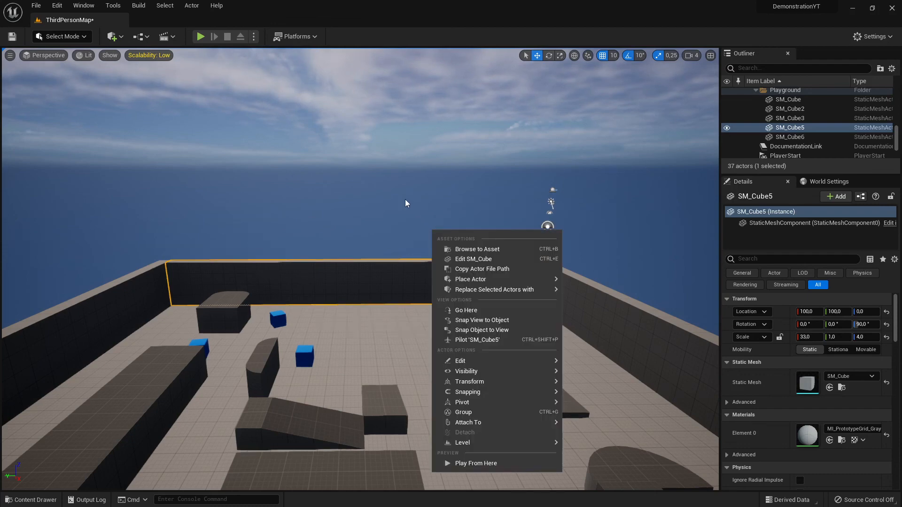
pyautogui.click(435, 207)
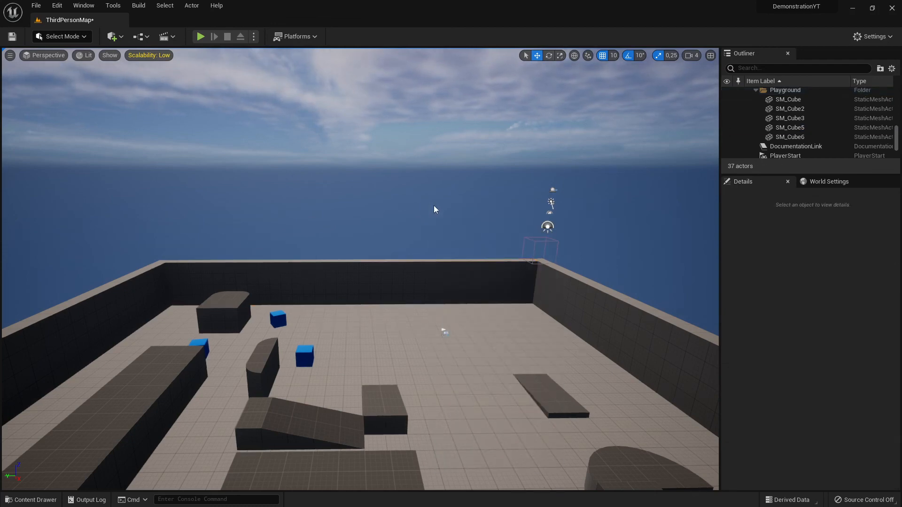
pyautogui.moveTo(433, 205); pyautogui.dragTo(861, 189, button='right')
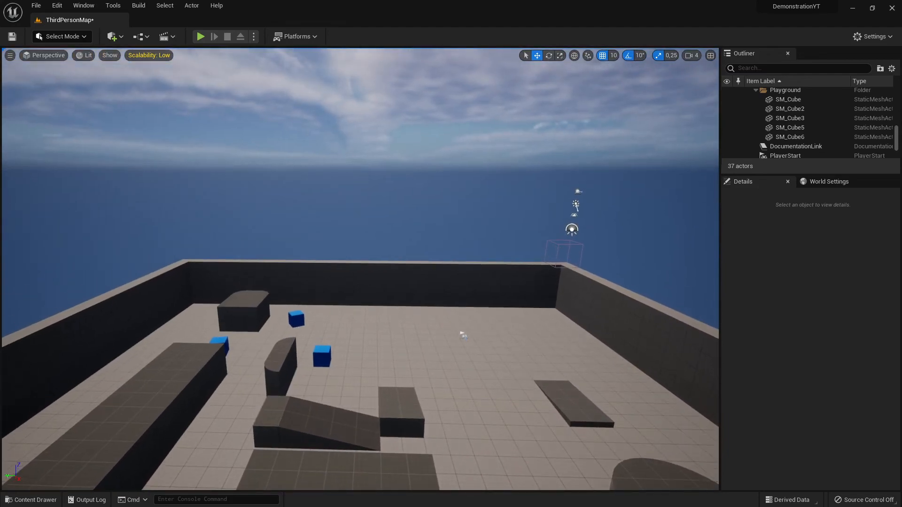
# - Fly the Perspective camera forward, sideways and backward over the arena while turning to look around the level
pyautogui.press('w')
pyautogui.moveTo(360, 268); pyautogui.dragTo(184, 299, button='right')
pyautogui.press('d')
pyautogui.press('w')
pyautogui.press('w')
pyautogui.moveTo(479, 99); pyautogui.dragTo(826, 74, button='right')
pyautogui.press('s')
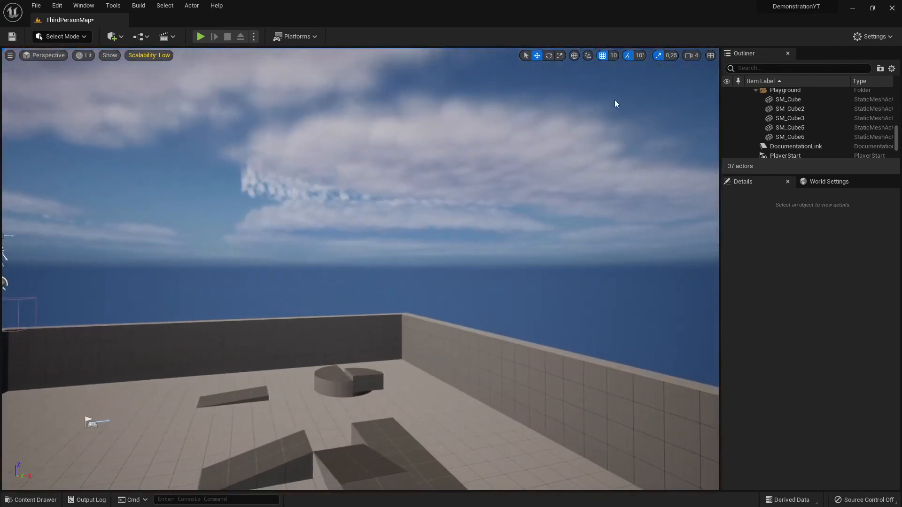
# - Test flying through the arena at camera speed 5, and set the camera speed back to 4
pyautogui.click(693, 55)
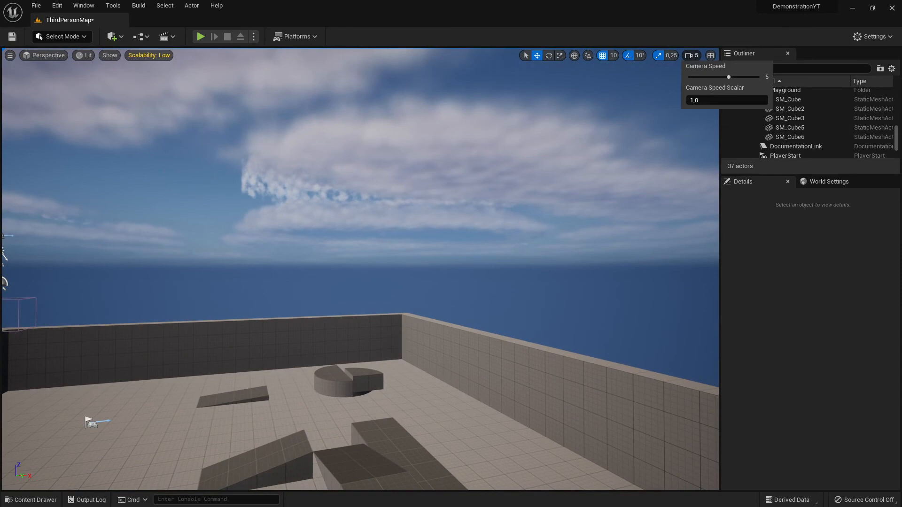
pyautogui.moveTo(563, 164); pyautogui.dragTo(465, 201, button='right')
pyautogui.press('w')
pyautogui.click(692, 57)
pyautogui.click(722, 77)
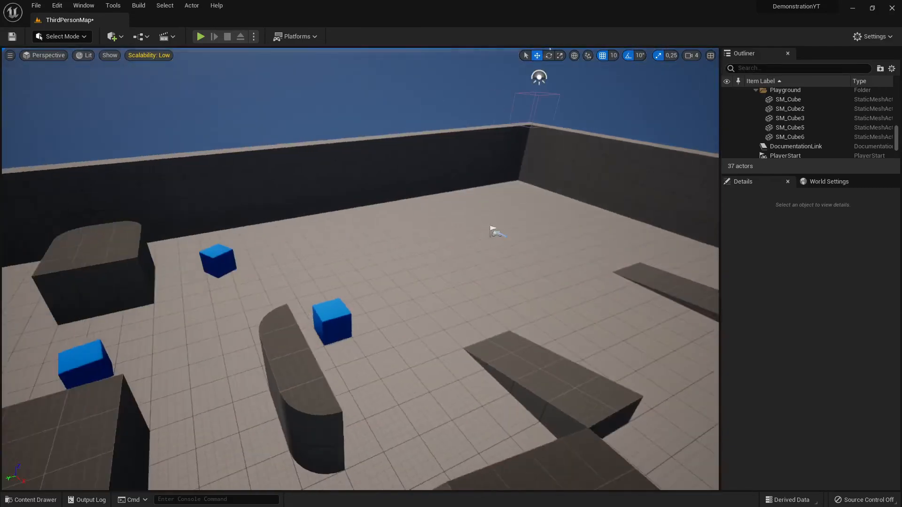
# - Survey the blocks and walls from above at camera speed 4, strafing both ways and tilting the view up to the horizon
pyautogui.moveTo(493, 232); pyautogui.dragTo(458, 263, button='right')
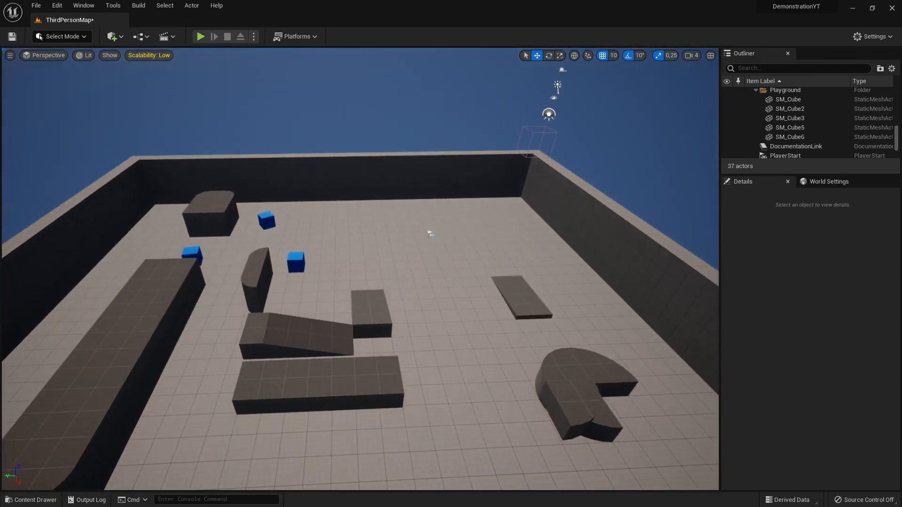
pyautogui.press('d')
pyautogui.press('a')
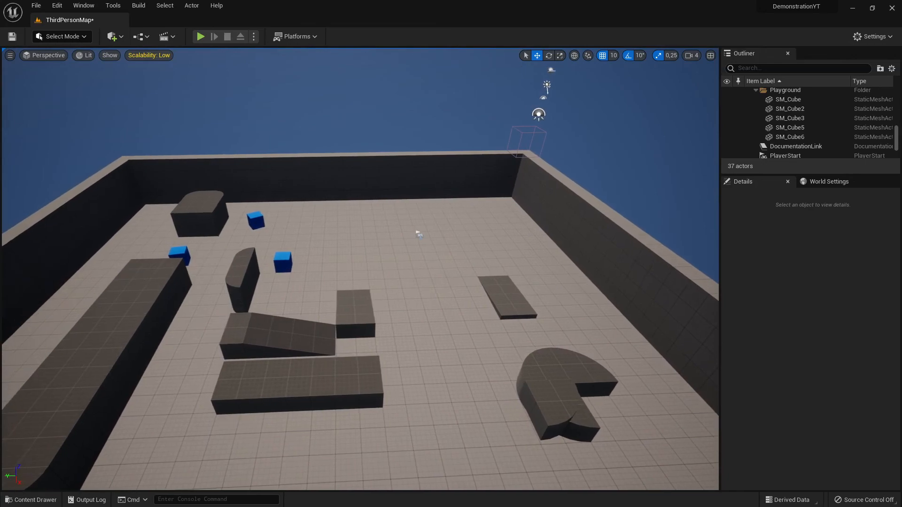
pyautogui.press('w')
pyautogui.moveTo(458, 263); pyautogui.dragTo(461, 207, button='right')
pyautogui.press('a')
pyautogui.press('d')
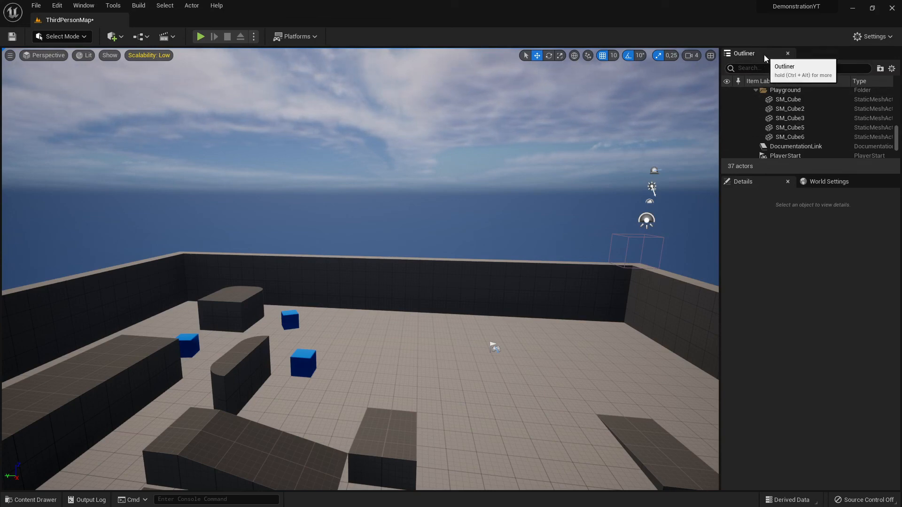
# - Open the World Settings of the level to examine its options
pyautogui.click(827, 182)
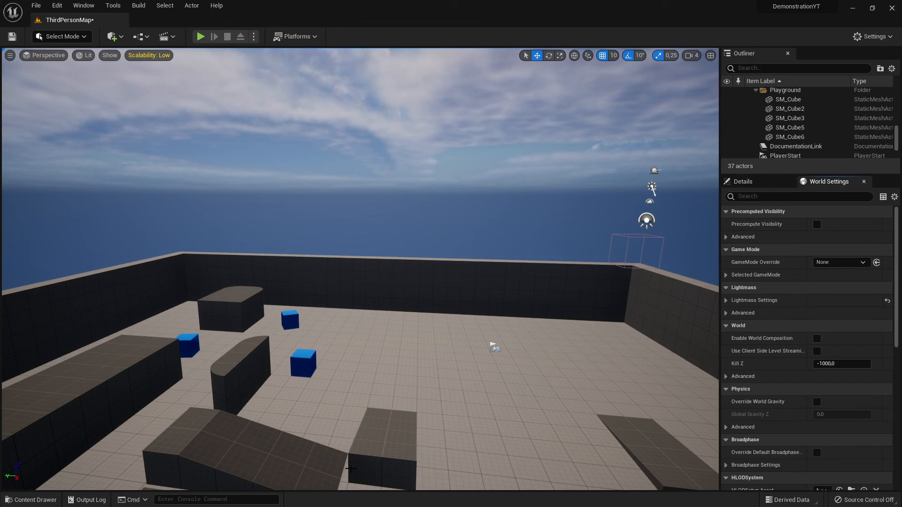